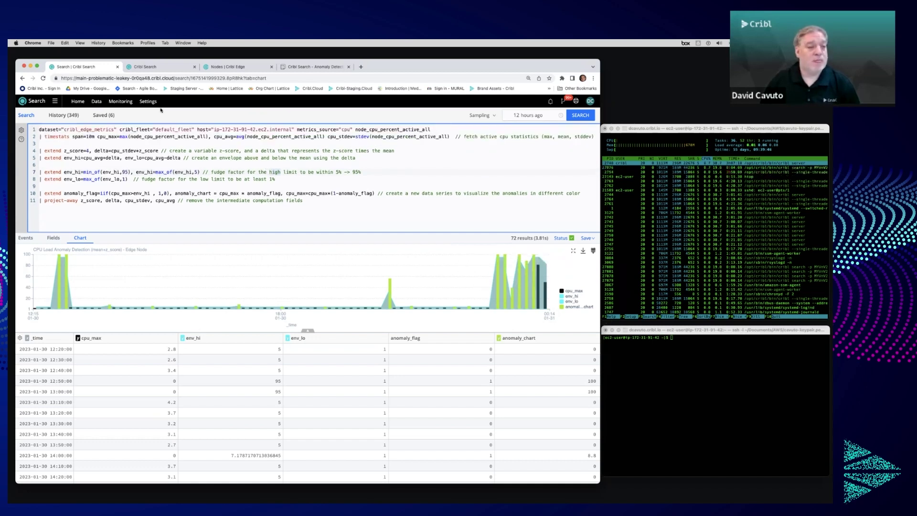
Step: Open the ip-172-31-91-42.ec2.internal node in Cribl Edge and set its charts' time range to 12hr
click(218, 69)
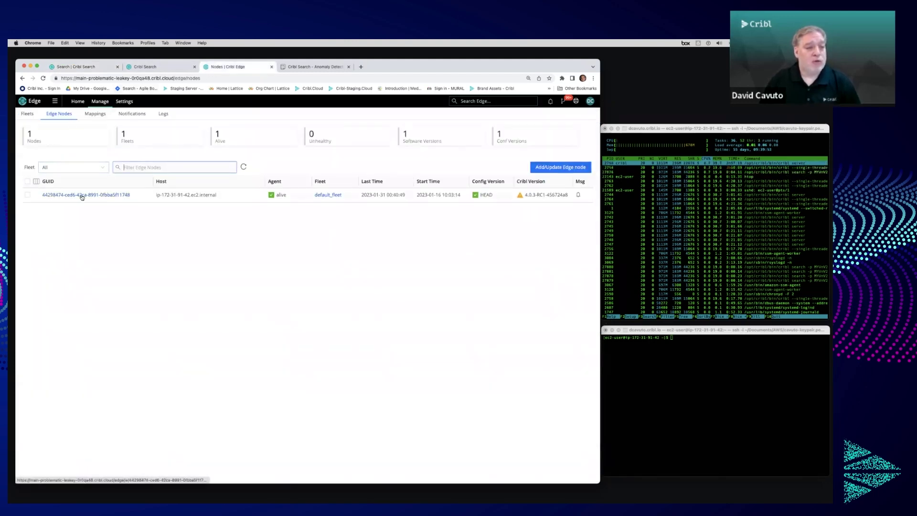
click(82, 195)
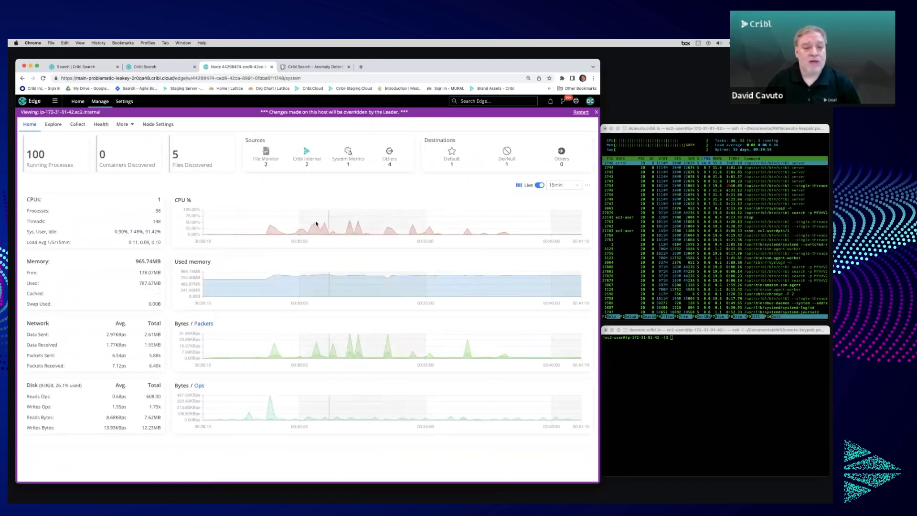
click(560, 184)
click(556, 288)
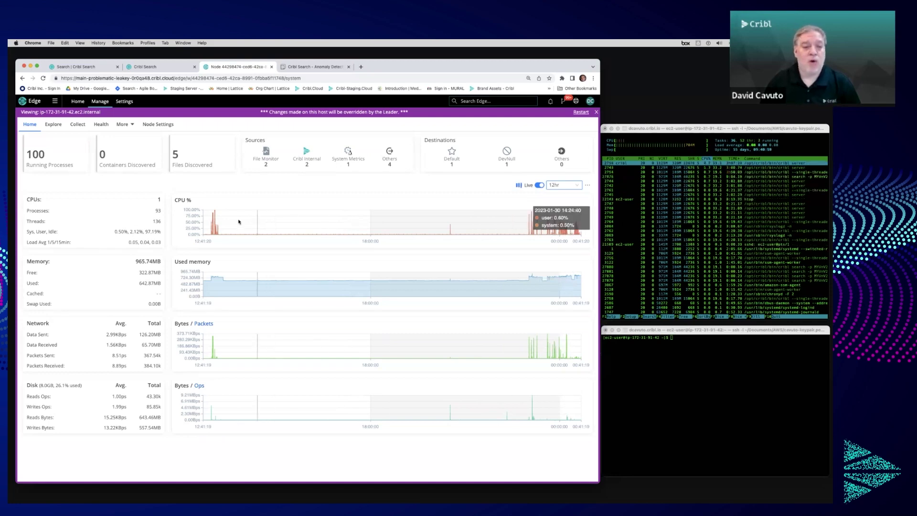
Step: In the blank Cribl Search page, search cribl_edge_metrics filtered by cribl_fleet "default_fleet", host "ip-172-31-91-42.ec2.internal" and metrics_source "cpu"
click(164, 67)
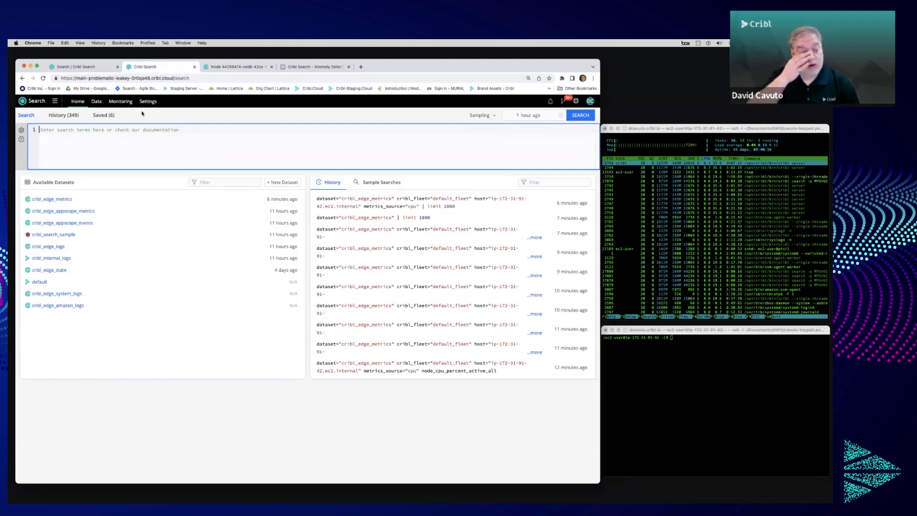
click(59, 200)
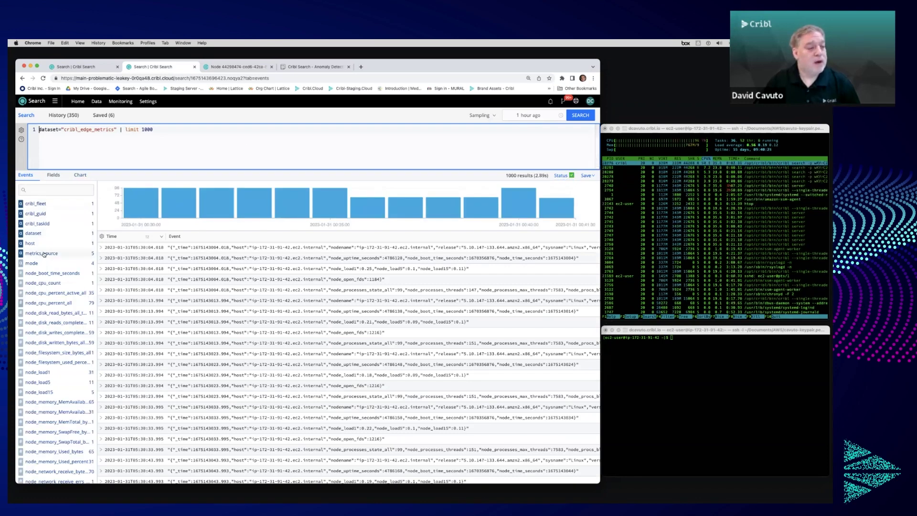
click(59, 205)
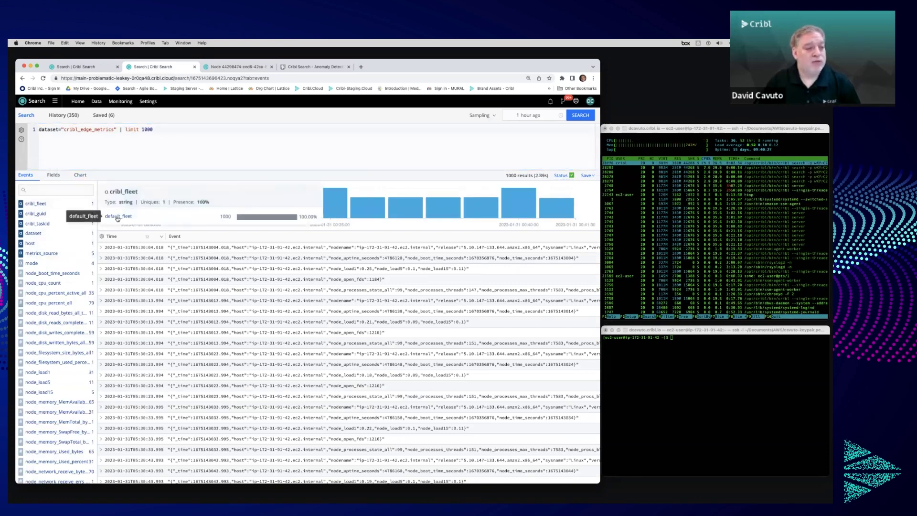
click(119, 215)
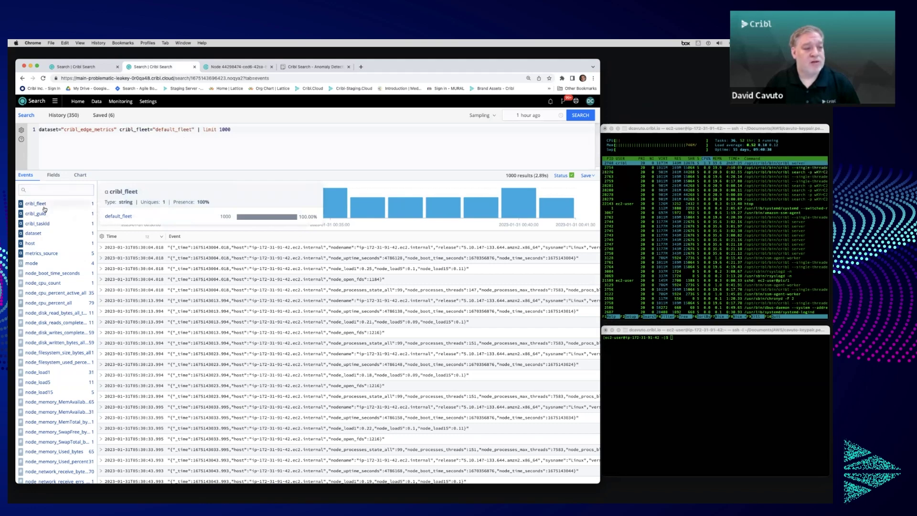
mouse_move(45, 245)
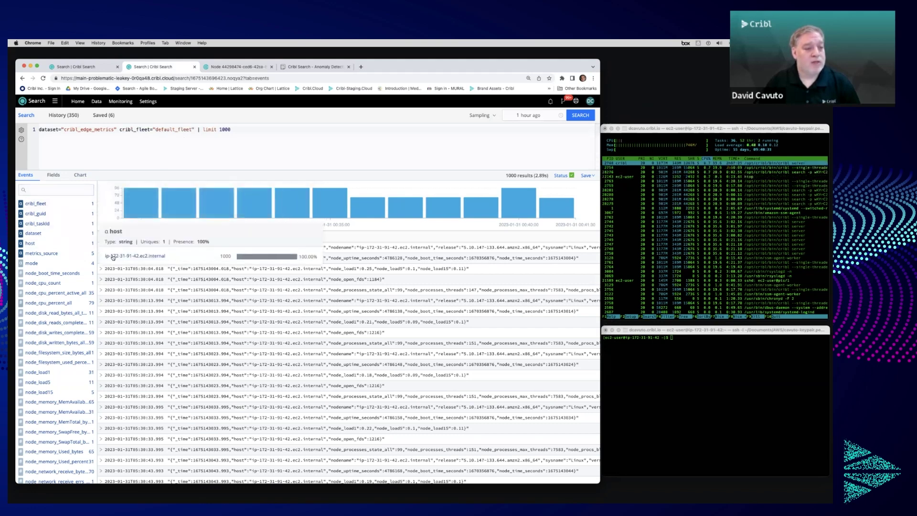
click(113, 258)
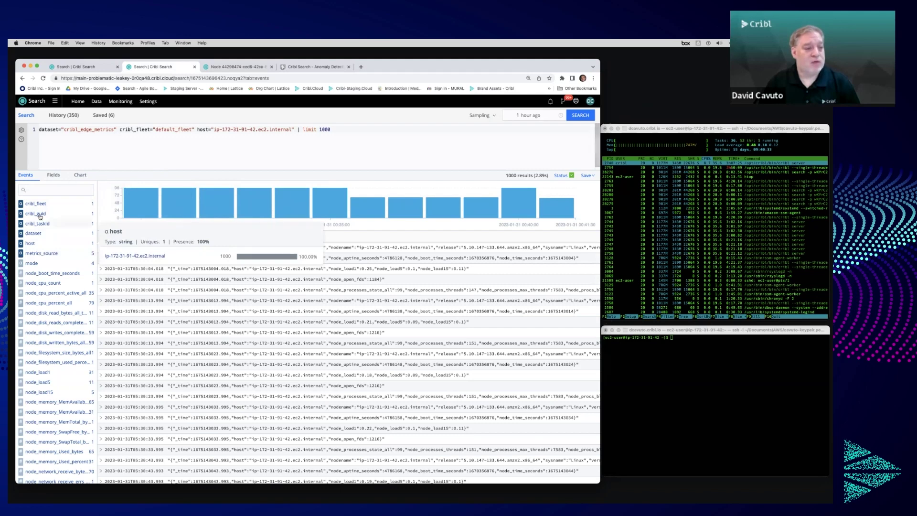
mouse_move(46, 255)
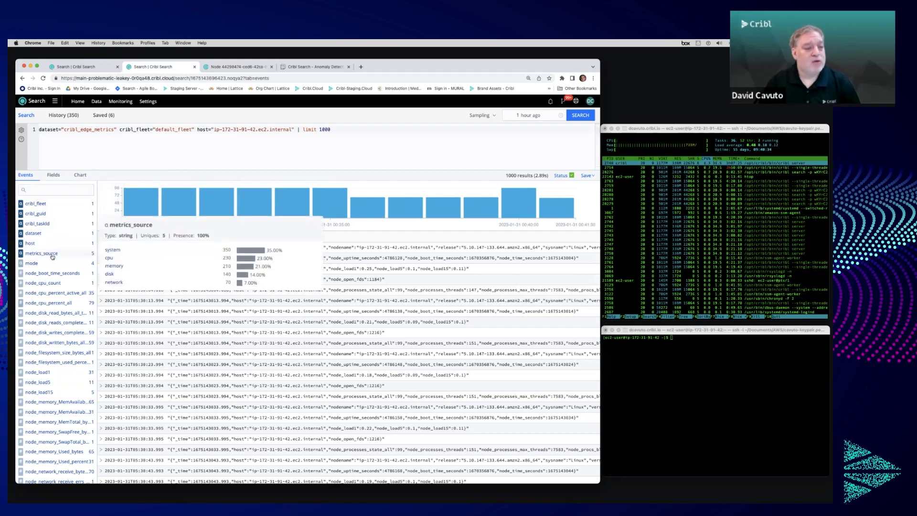
click(108, 258)
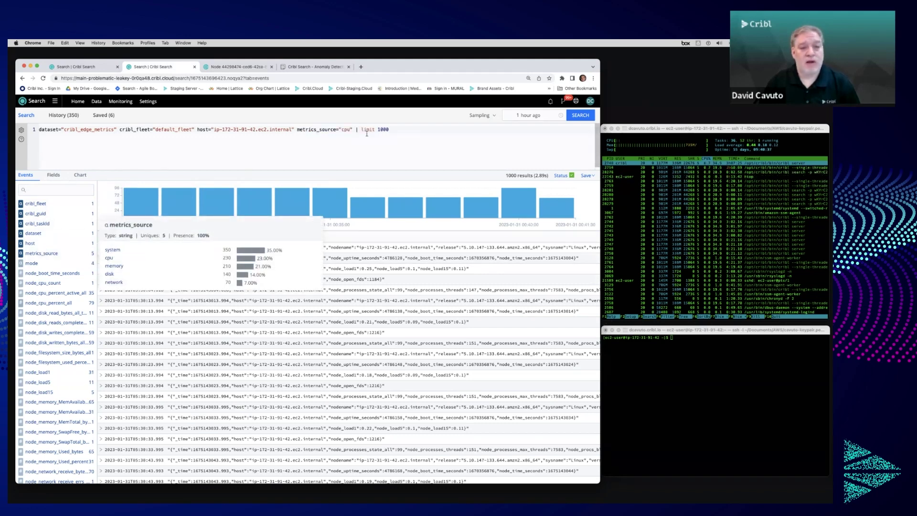
click(581, 116)
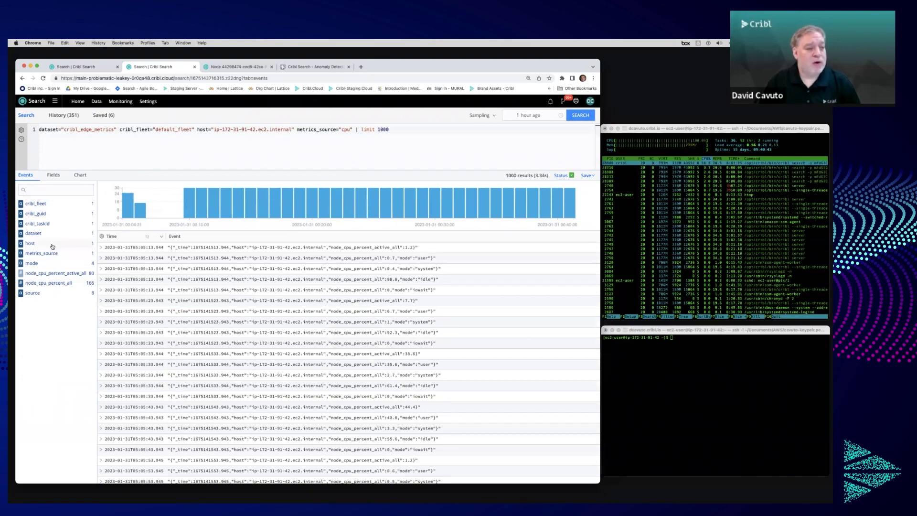
Step: Replace the query's limit clause with a timestats operator on a new line
mouse_move(53, 259)
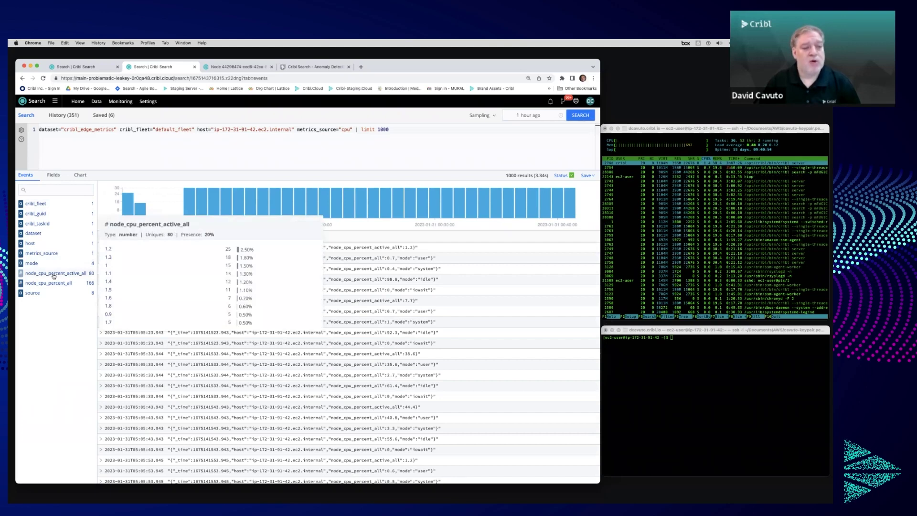
click(353, 130)
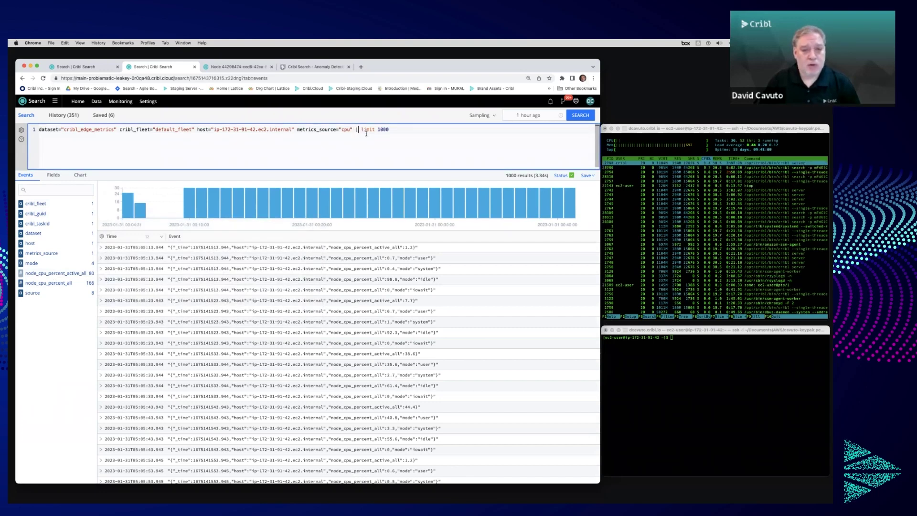
key(Return)
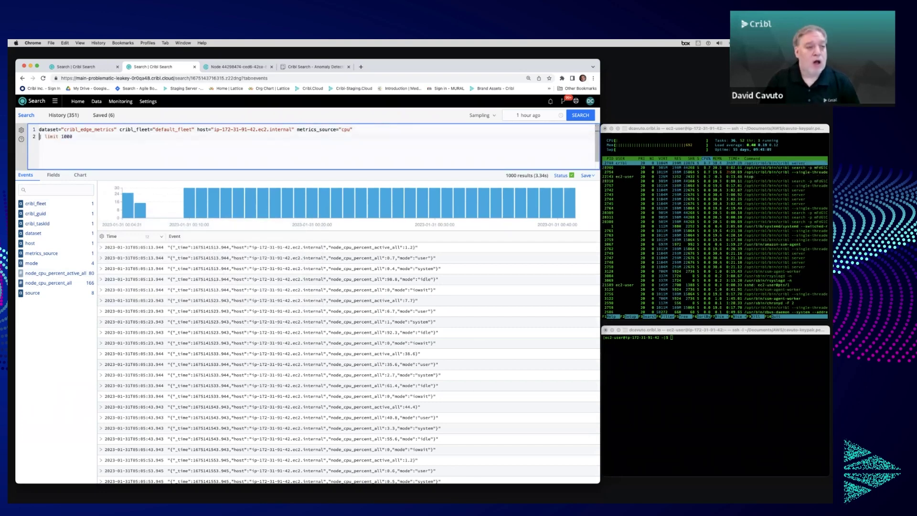
key(shift+End)
key(BackSpace)
text(| )
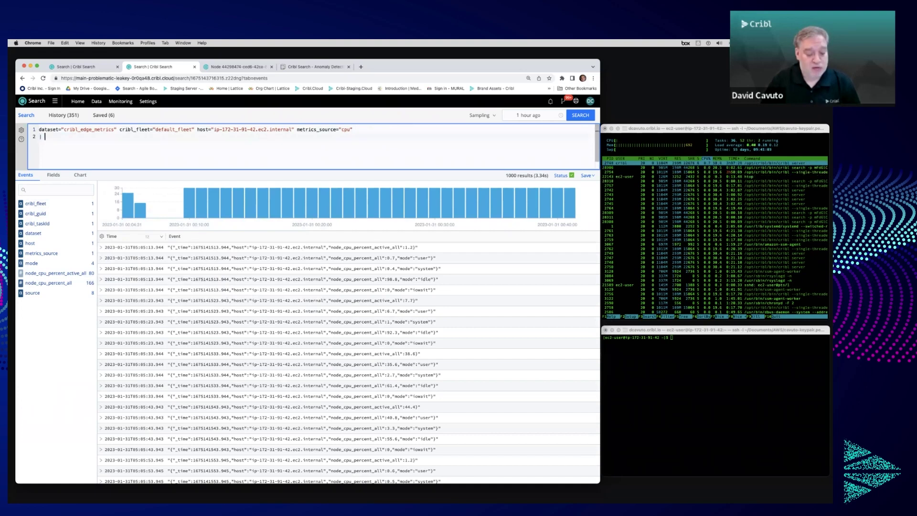
text(time)
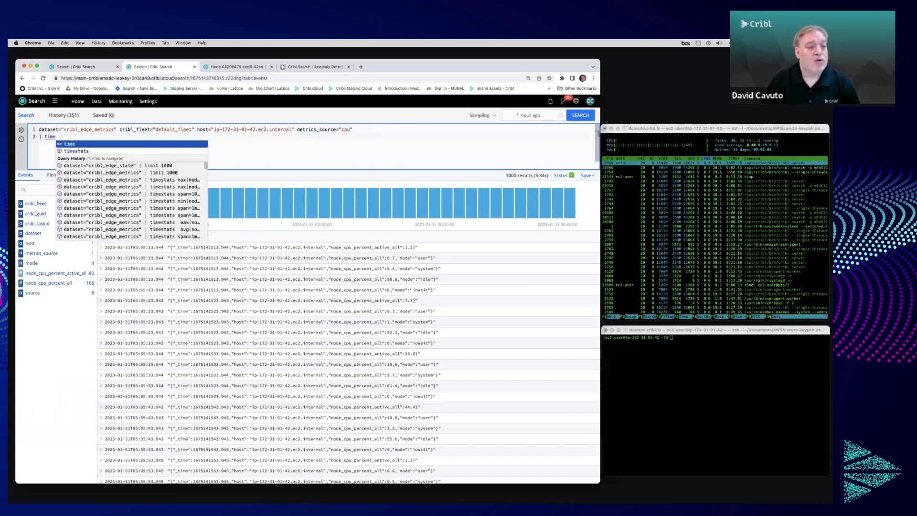
key(Down)
key(Tab)
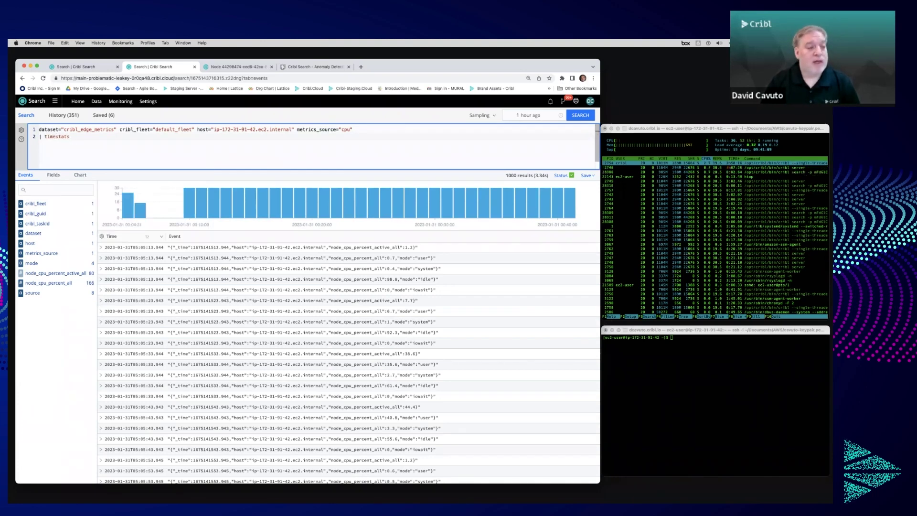
Step: Complete the timestats clause with avg(node_cpu_percent_active_all) and run the search
text(avg()
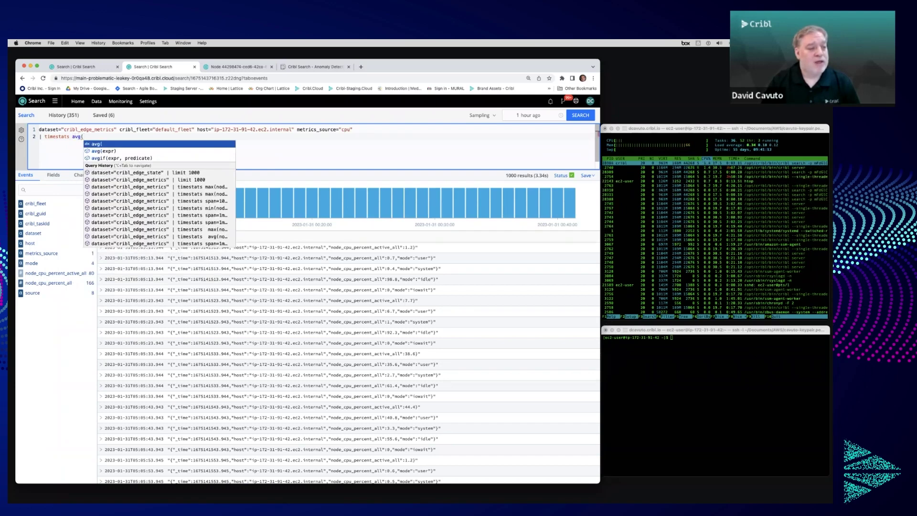
text(nod)
key(Down)
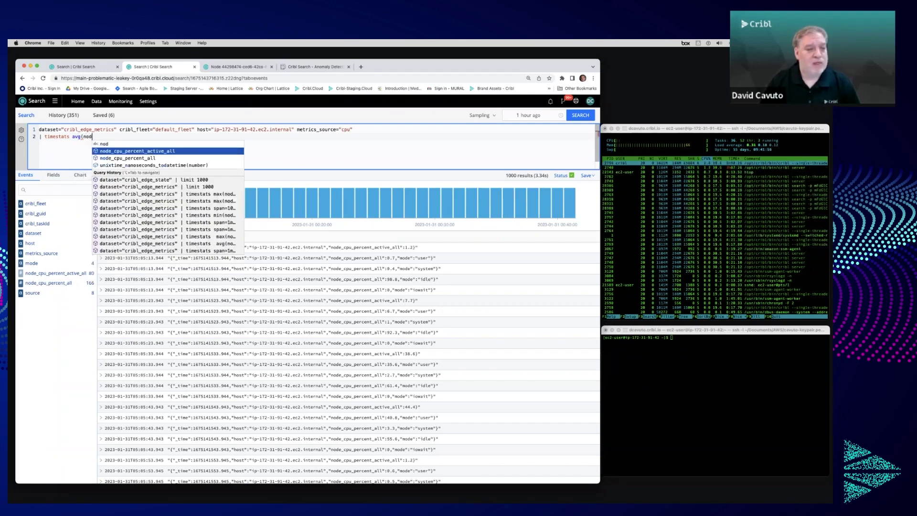
key(Return)
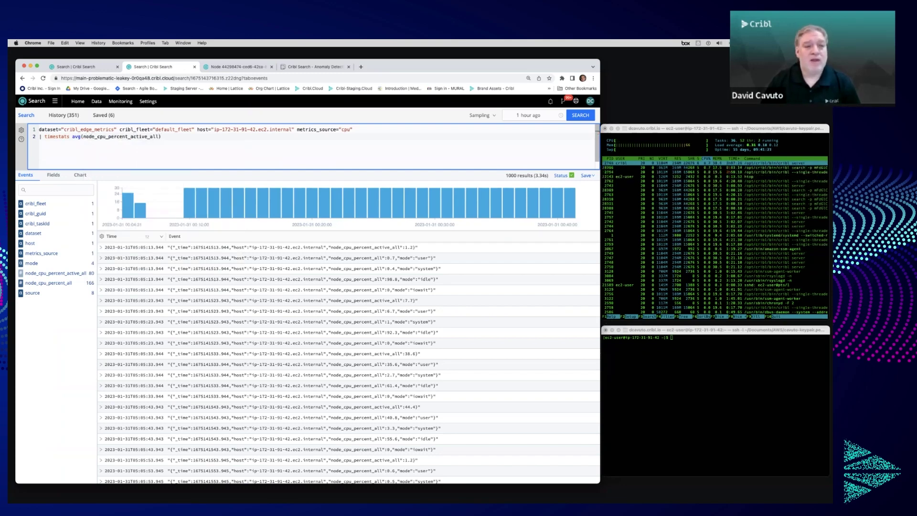
key(Return)
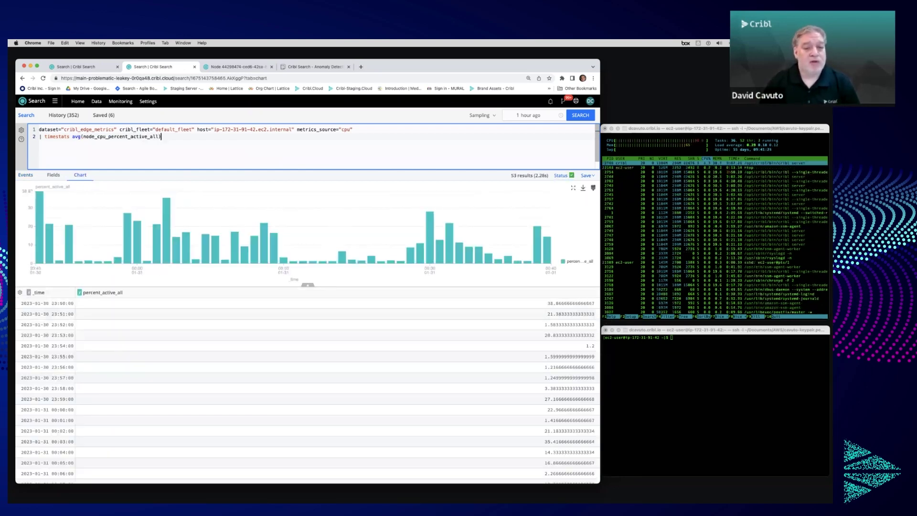
mouse_move(459, 255)
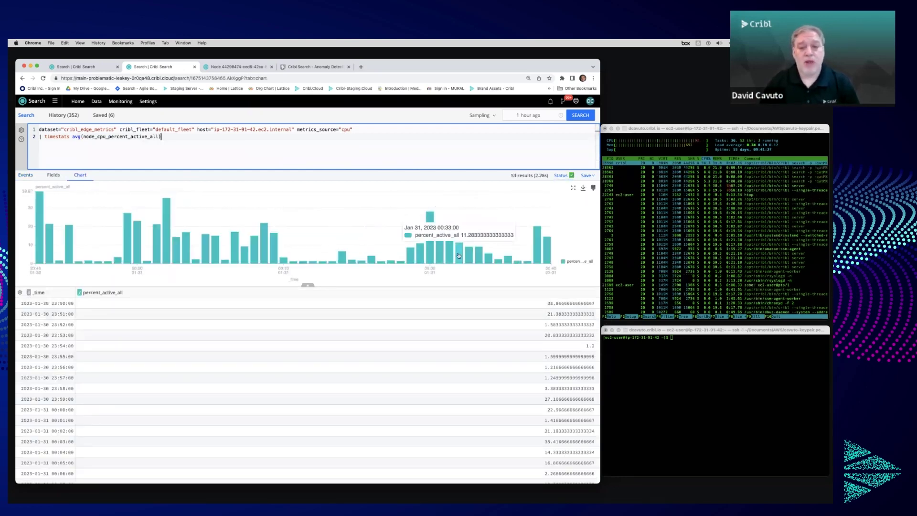
mouse_move(432, 258)
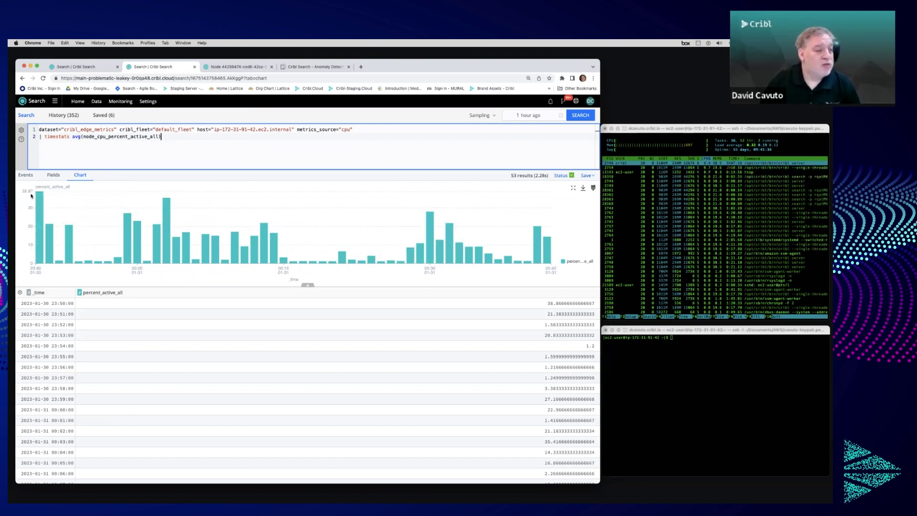
Step: Set the chart's Y-axis maximum to 100 and close the chart settings
click(593, 188)
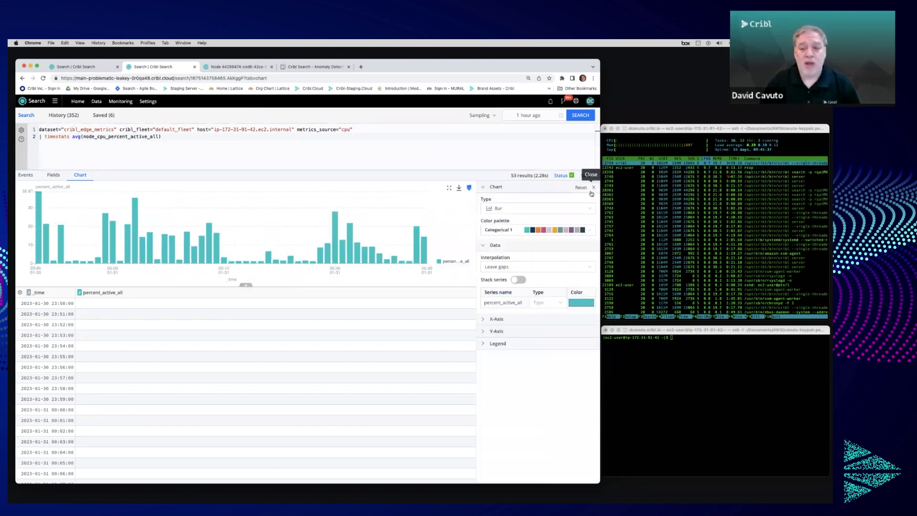
click(486, 334)
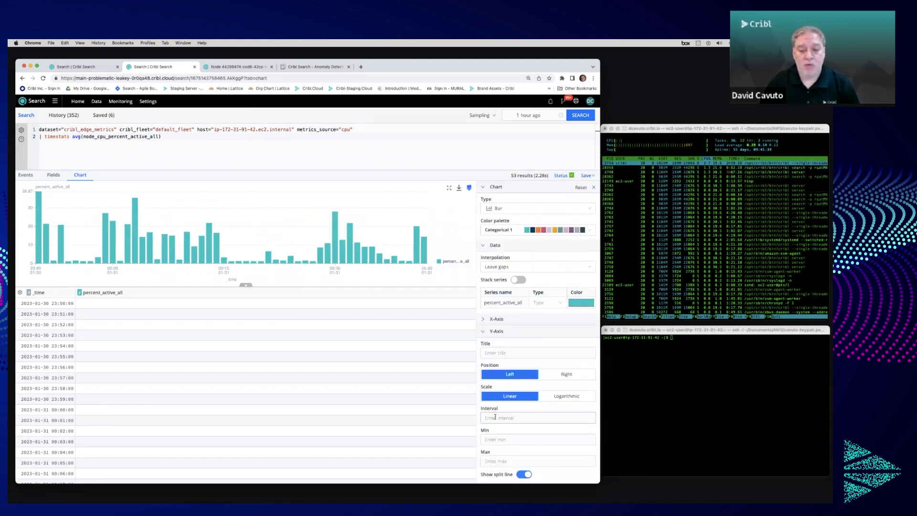
click(508, 459)
text(100)
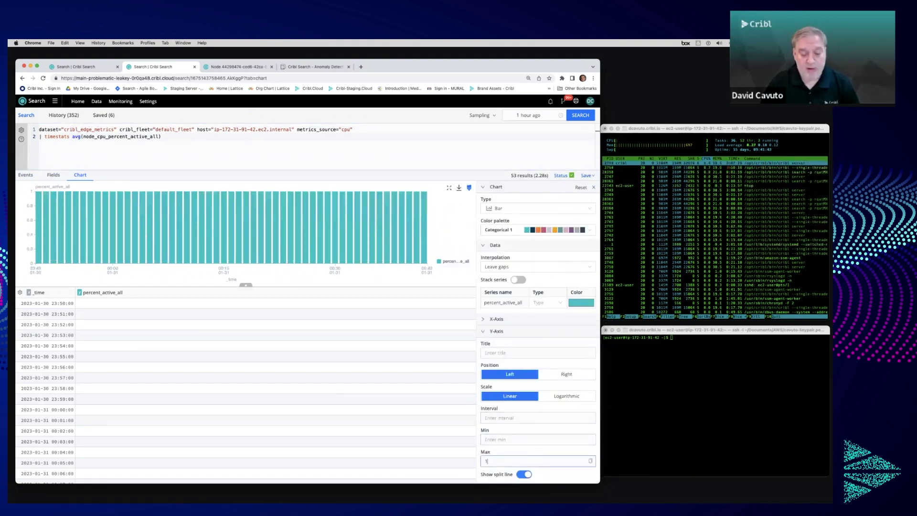
click(594, 187)
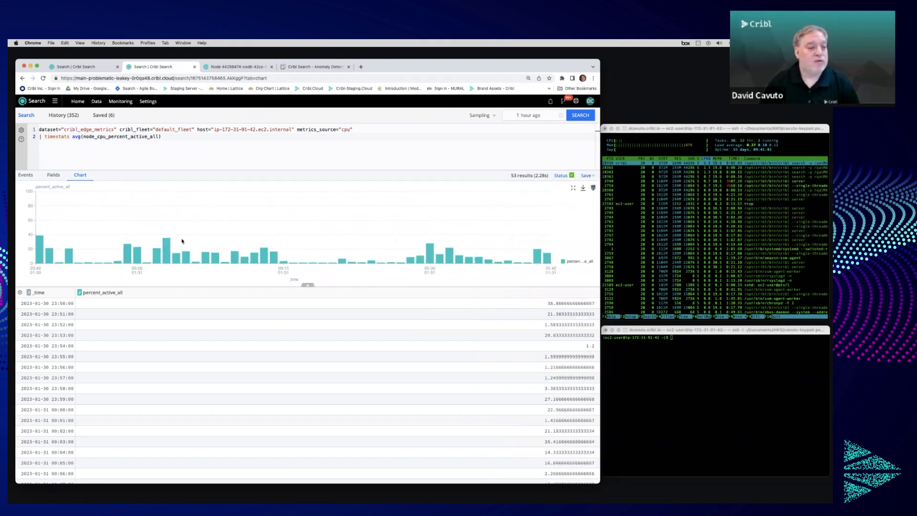
Step: Change the percent_active_all series color to black and close the chart settings
click(594, 188)
click(581, 302)
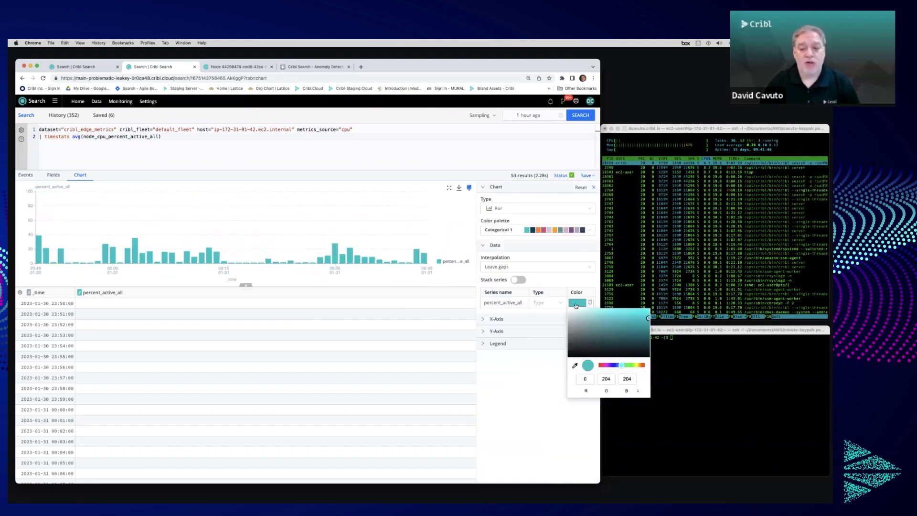
click(569, 357)
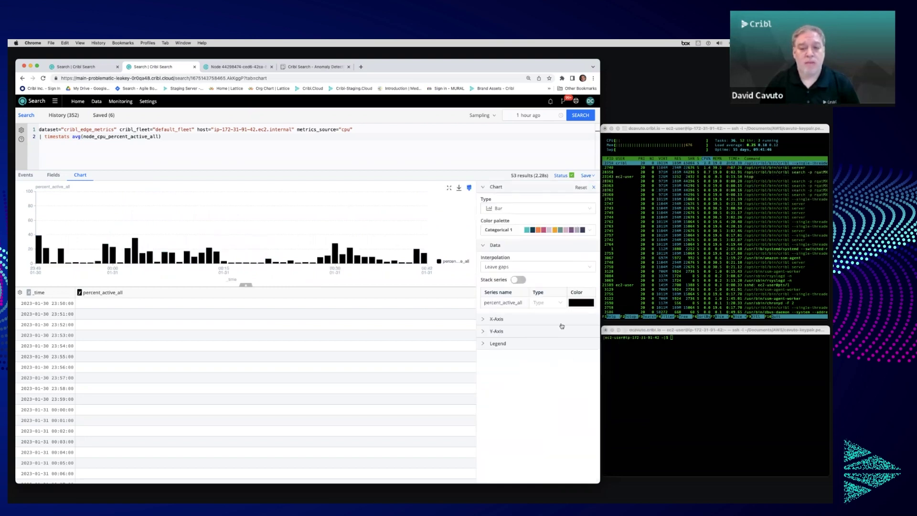
click(594, 187)
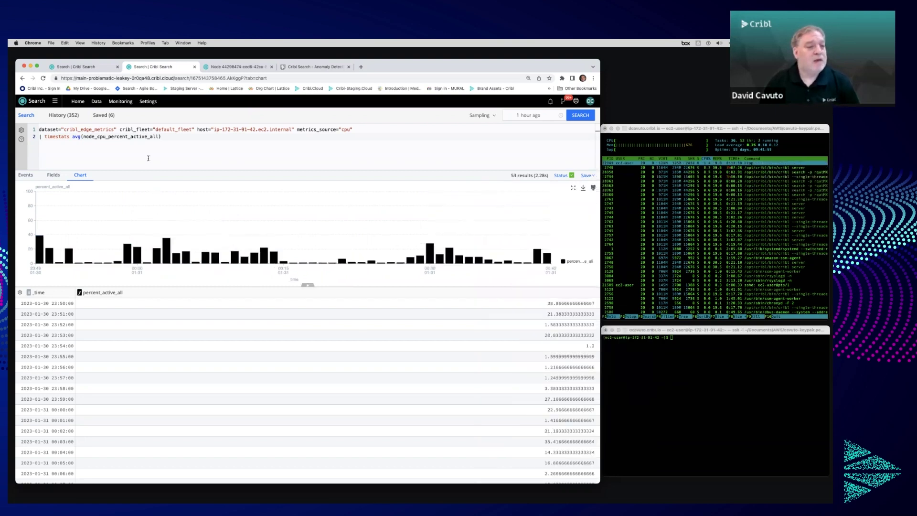
Step: Name the average expression cpu_avg in the timestats clause
click(174, 139)
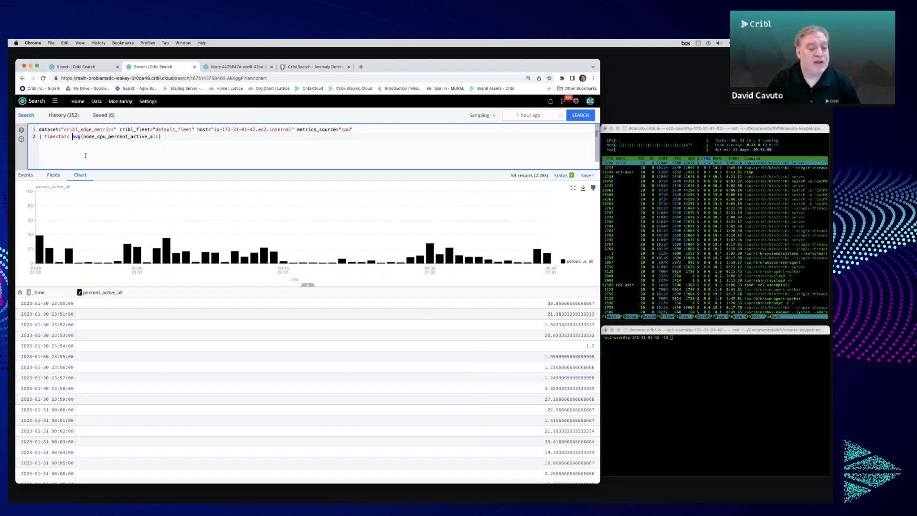
text(cpu_)
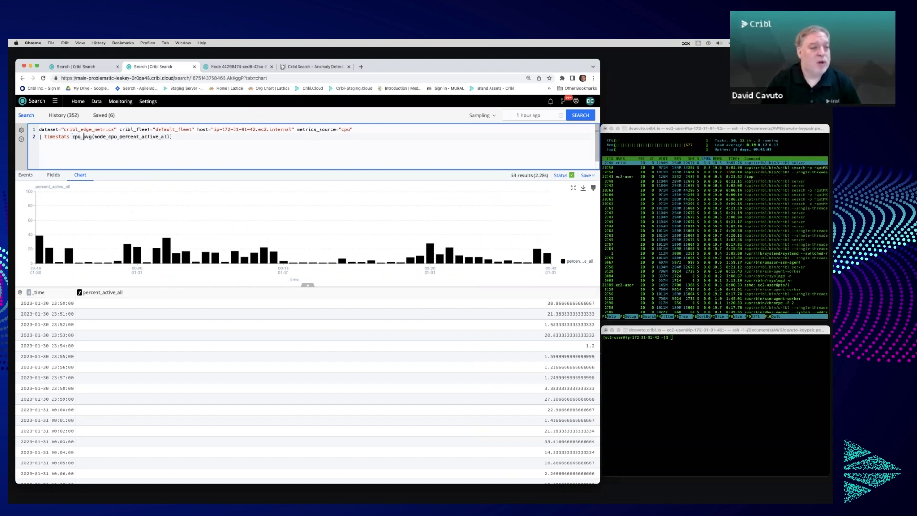
text(avg=)
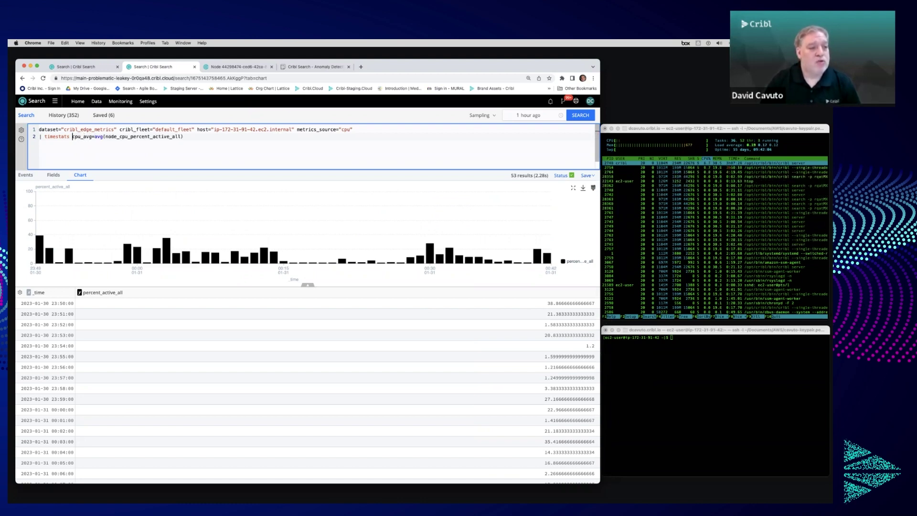
Step: Insert span=10m before cpu_avg in the timestats clause and run the search
click(72, 137)
text(span=)
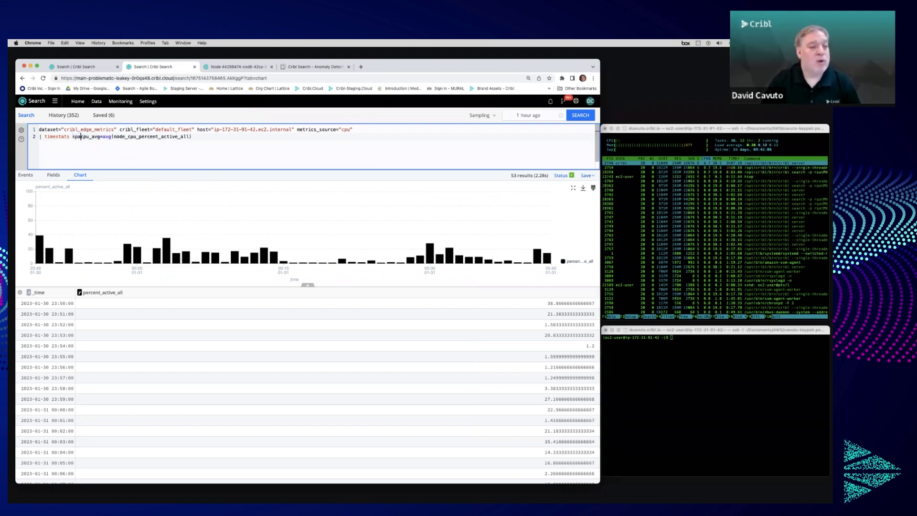
text(10m)
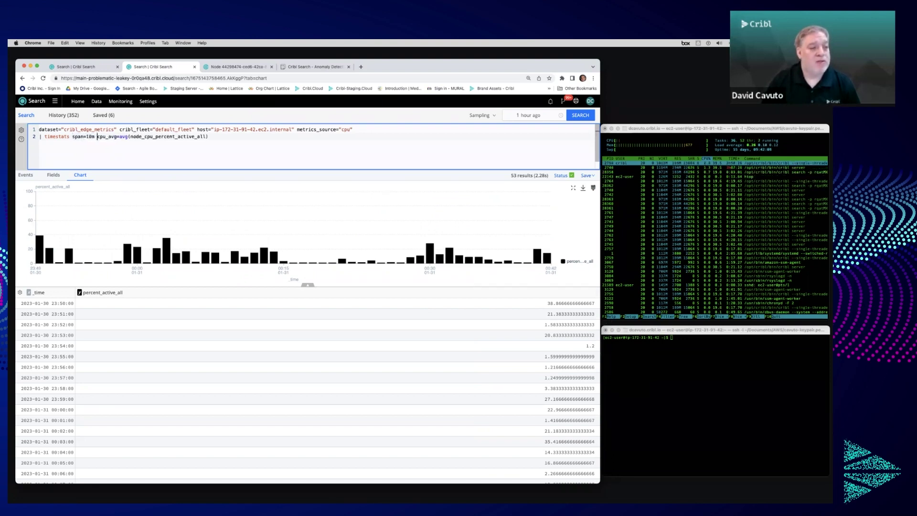
key(Return)
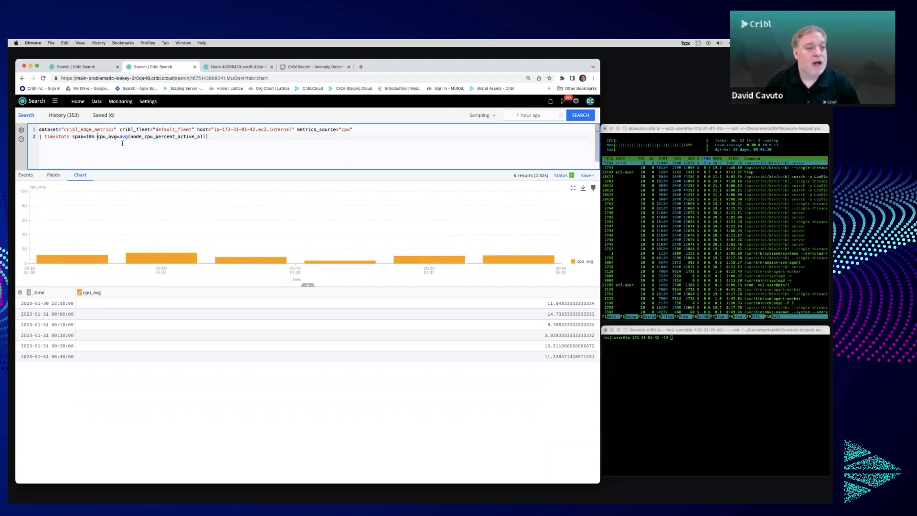
click(516, 115)
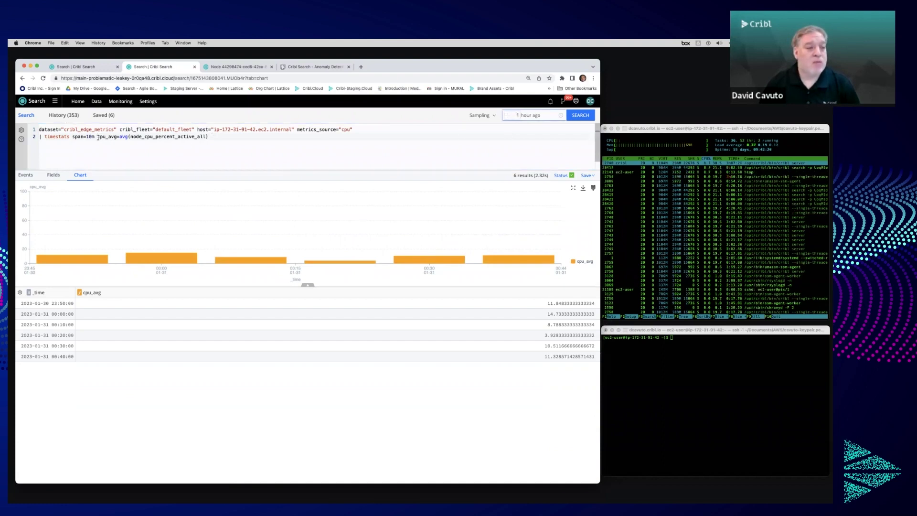
Step: Duplicate the cpu_avg=avg(node_cpu_percent_active_all) expression at the end of the timestats clause
drag(97, 138, 213, 137)
key(super+c)
click(213, 137)
key(super+v)
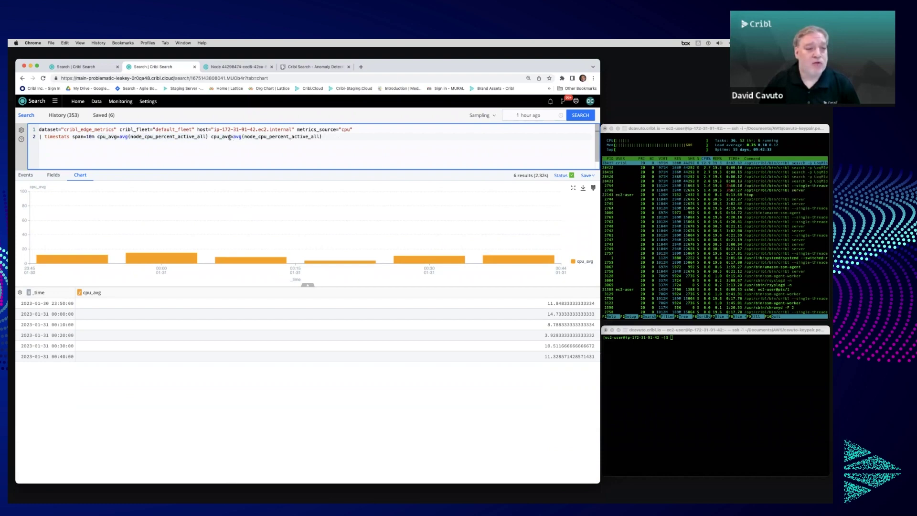
Step: Change the first timestats expression to cpu_max=max(node_cpu_percent_active_all)
click(117, 143)
key(BackSpace)
key(BackSpace)
key(BackSpace)
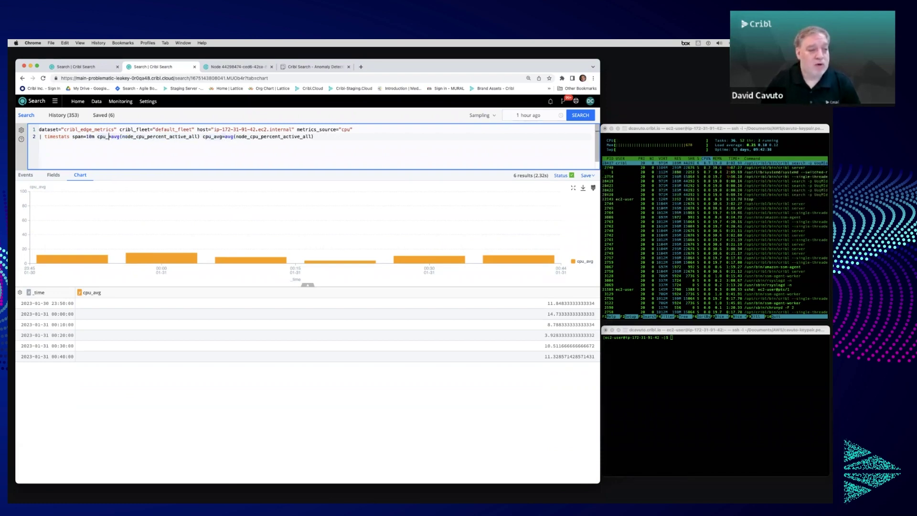
text(max=)
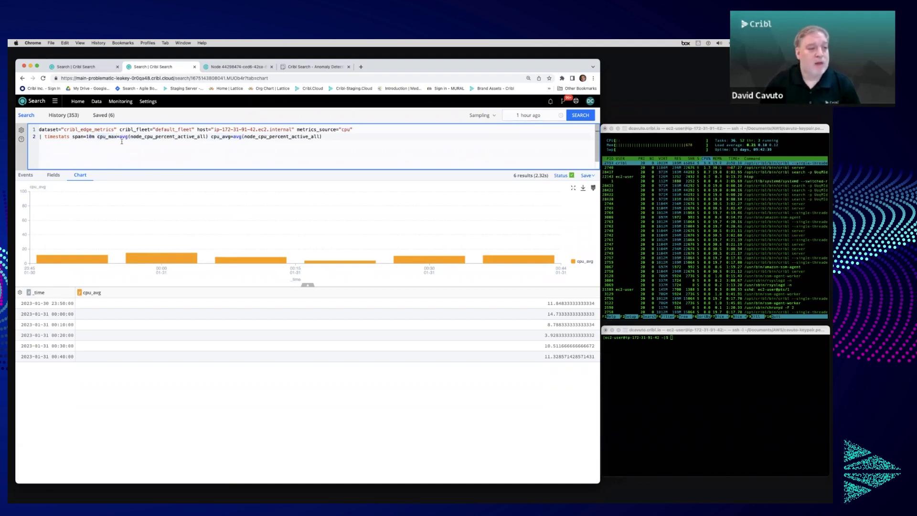
double_click(123, 137)
text(max)
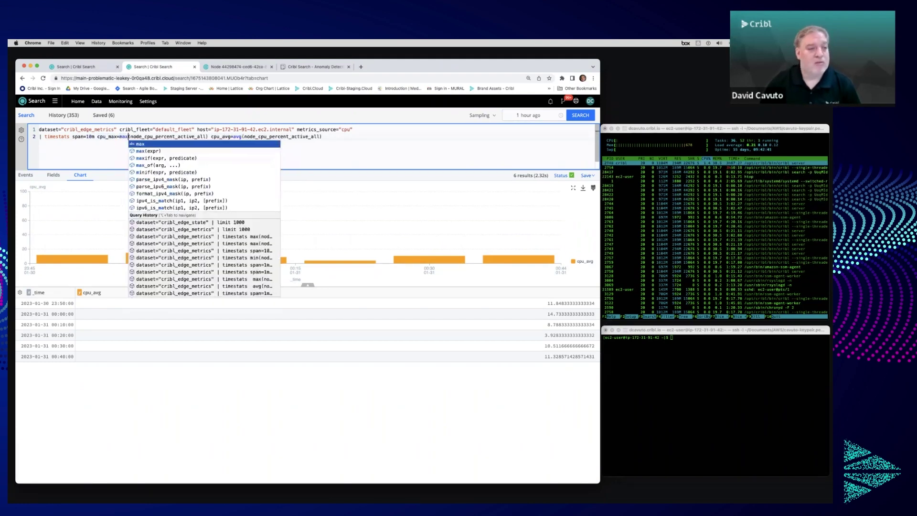
key(Escape)
Step: Append another copy of the average expression to the timestats clause and name it cpu_stddev
drag(212, 137, 319, 138)
click(327, 137)
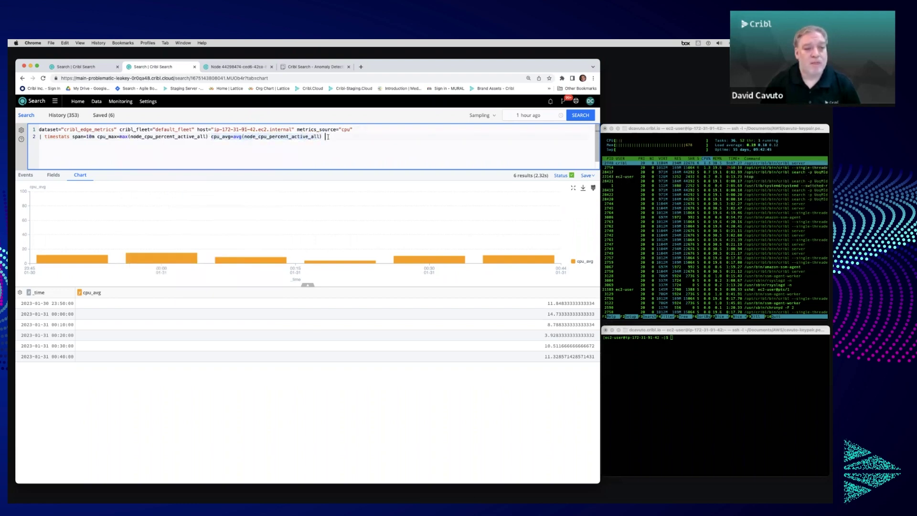
key(super+v)
click(344, 139)
key(BackSpace)
key(BackSpace)
key(BackSpace)
text(stddev)
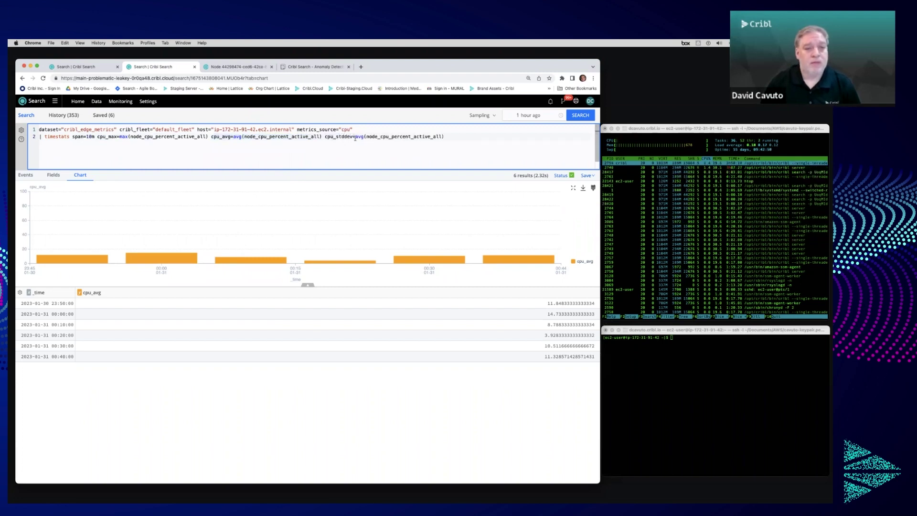
Step: Replace the avg function of the cpu_stddev expression with stdev and run the search
key(BackSpace)
key(BackSpace)
key(BackSpace)
text(stdev()
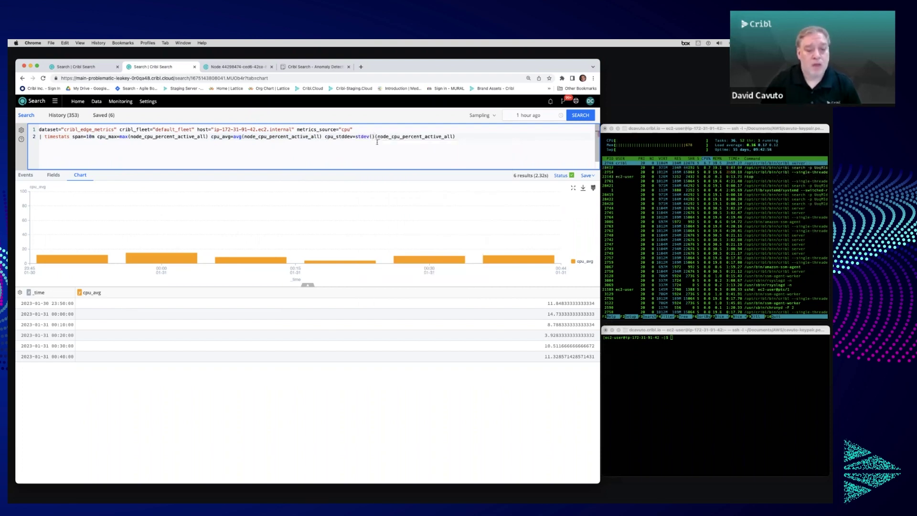
key(BackSpace)
key(Return)
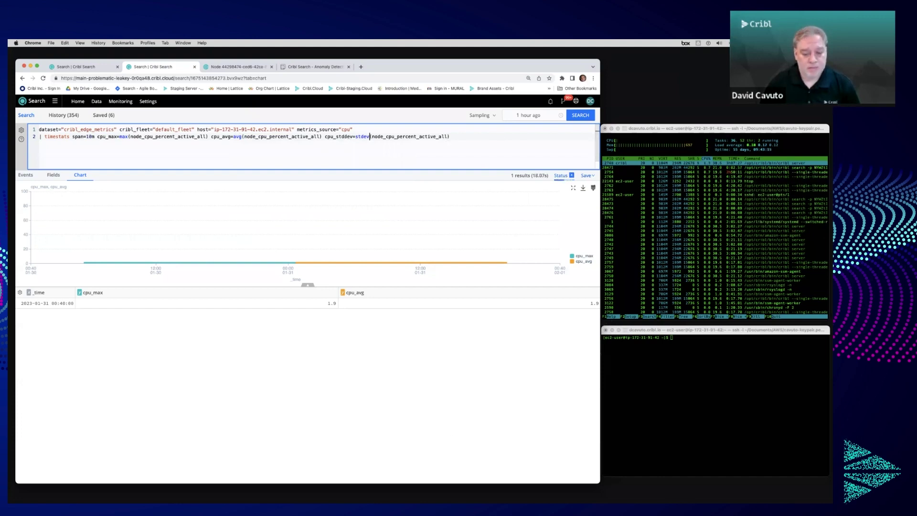
Step: Shorten the name cpu_stddev to cpu_std and run the search again
click(352, 136)
key(BackSpace)
key(BackSpace)
key(BackSpace)
click(575, 115)
click(574, 115)
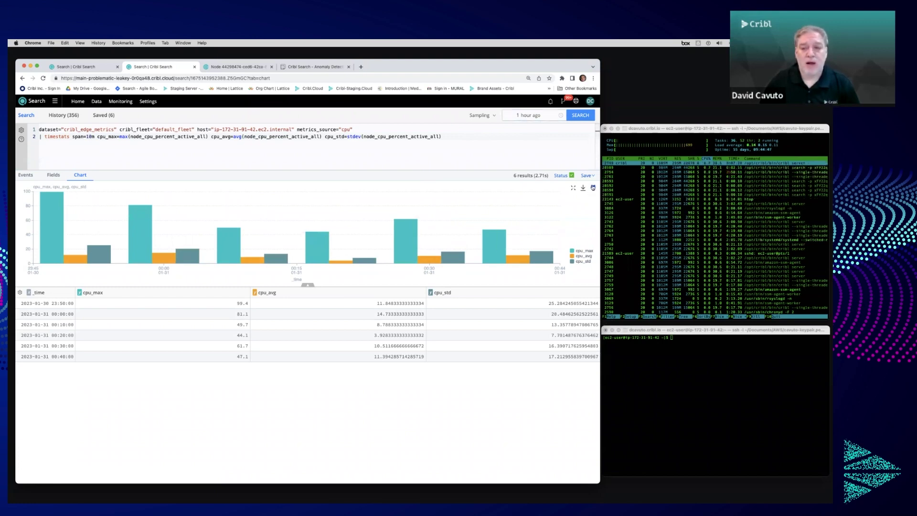
Step: Set the chart series colors to black for cpu_max, blue for cpu_avg and slate blue for cpu_std
click(593, 187)
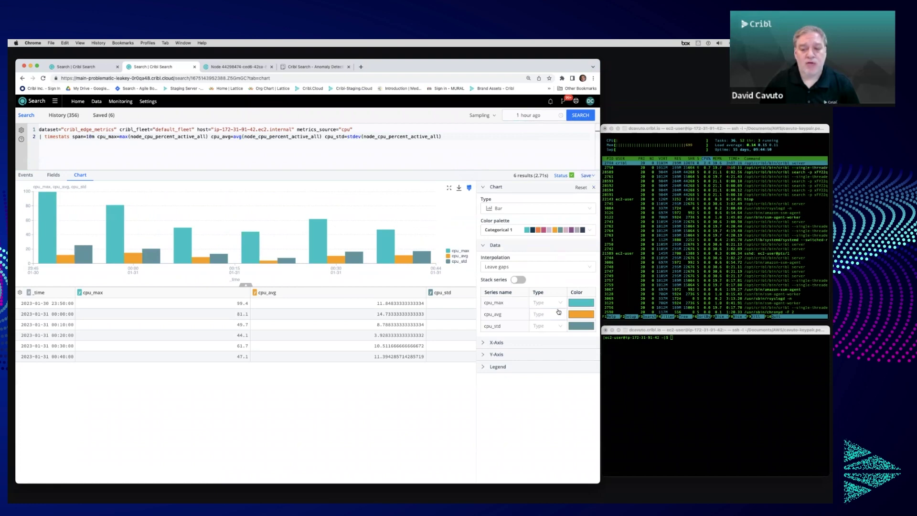
click(579, 305)
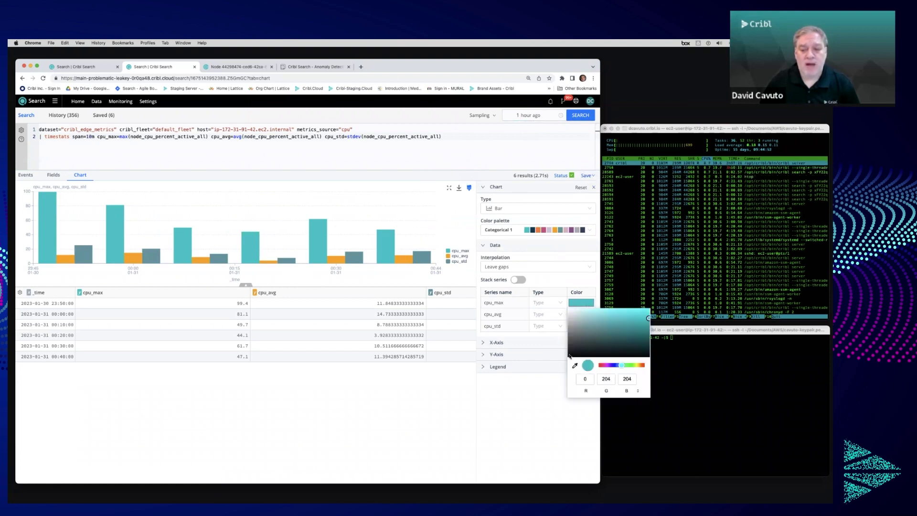
click(570, 357)
click(578, 315)
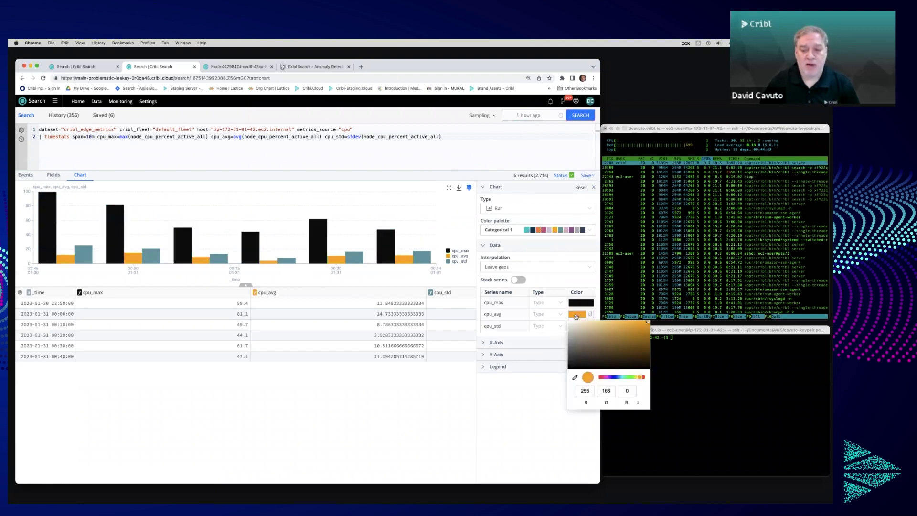
click(616, 378)
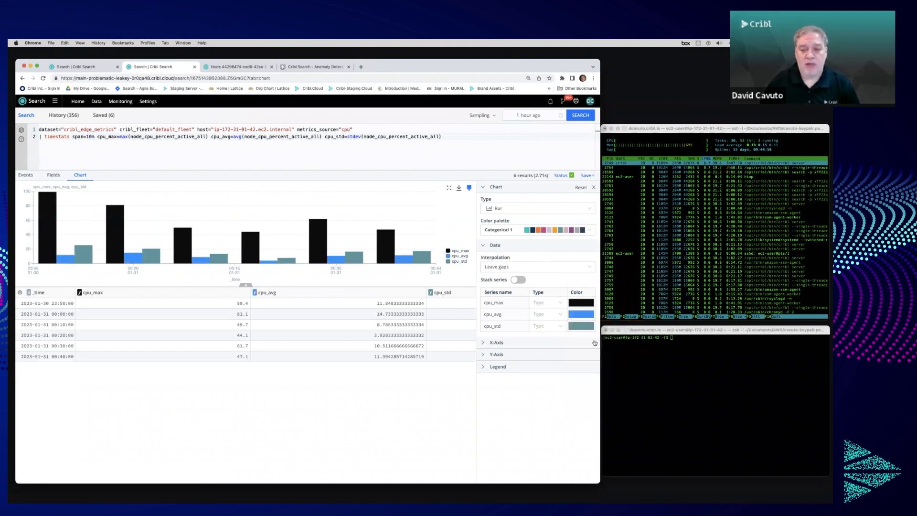
click(581, 327)
click(612, 389)
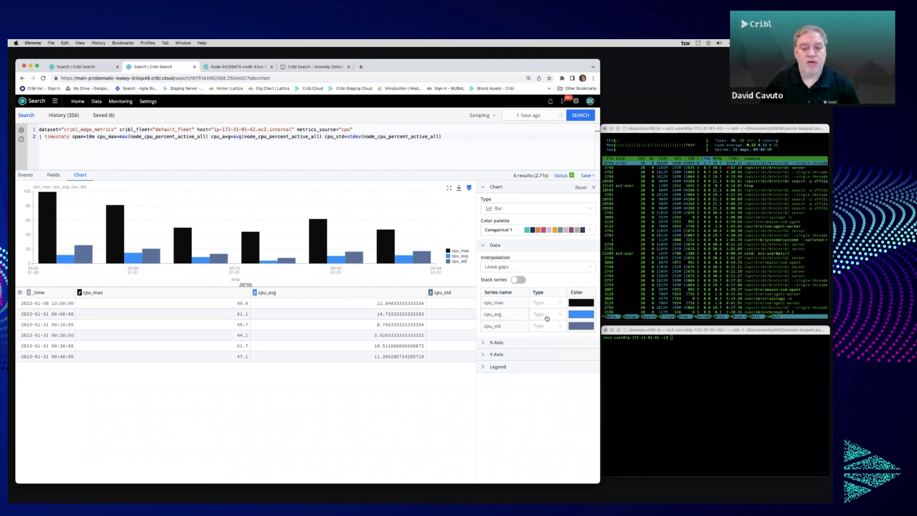
Step: Set the cpu_avg series type to area in the chart settings
click(561, 317)
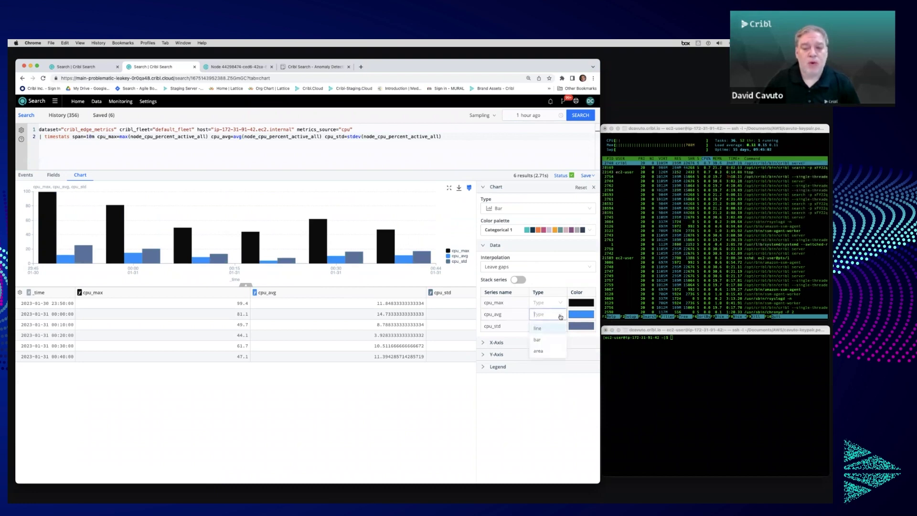
click(547, 398)
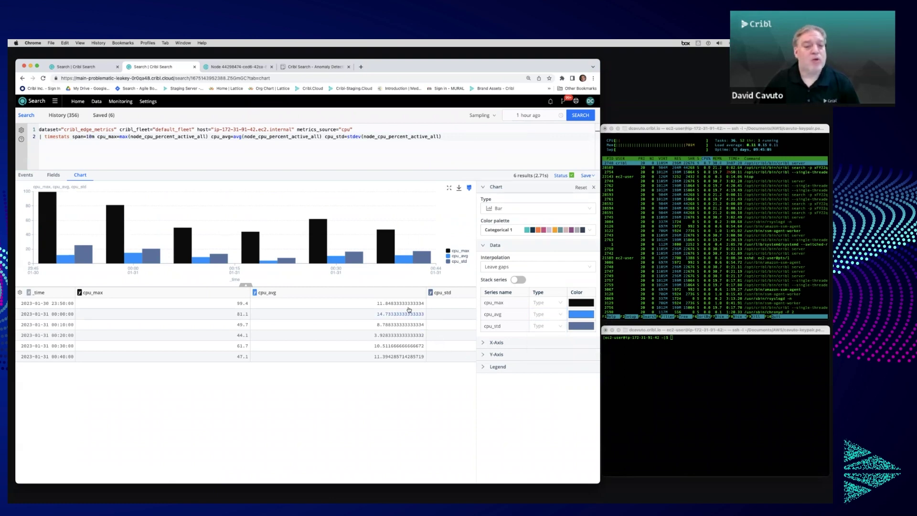
mouse_move(313, 253)
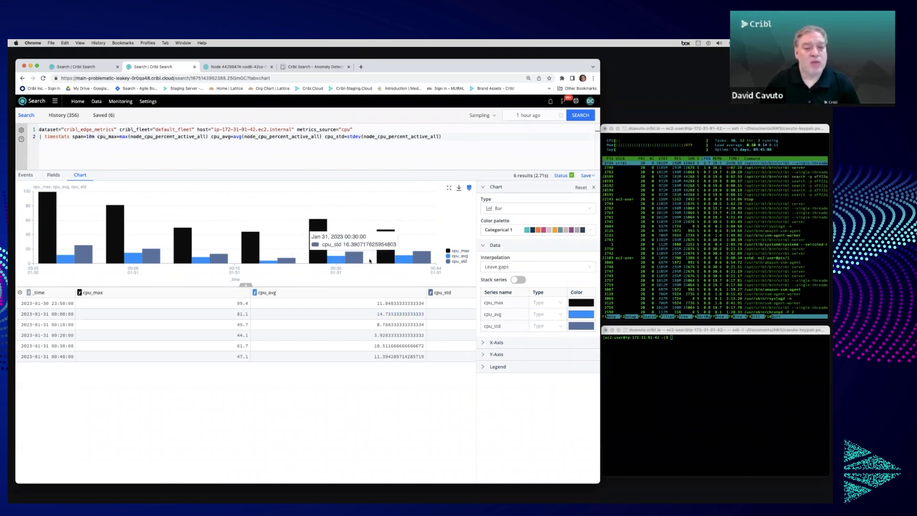
click(547, 314)
click(549, 351)
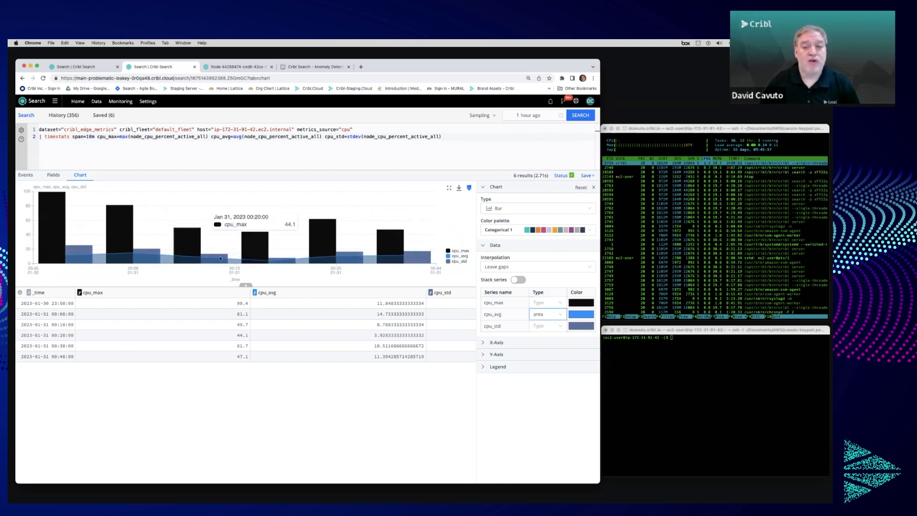
Step: Add a third query line with an extend operator that defines z_score=4
click(323, 148)
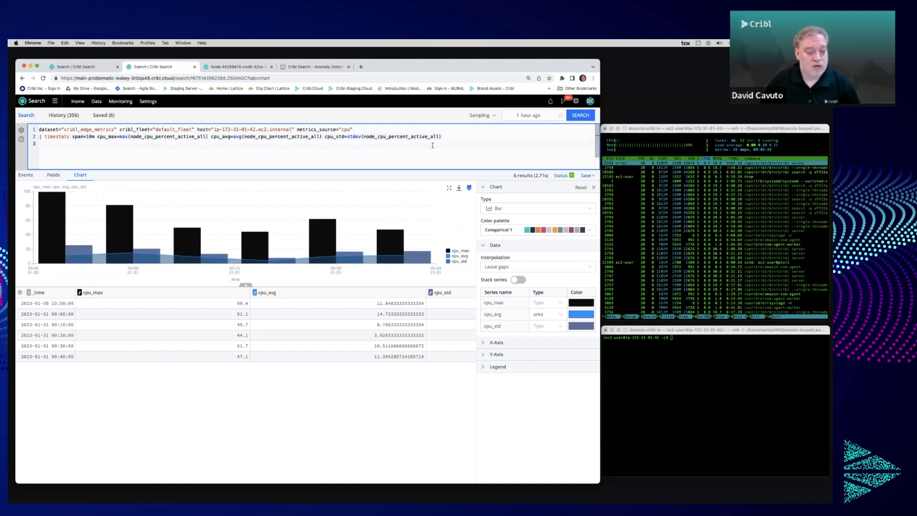
text(| extend z)
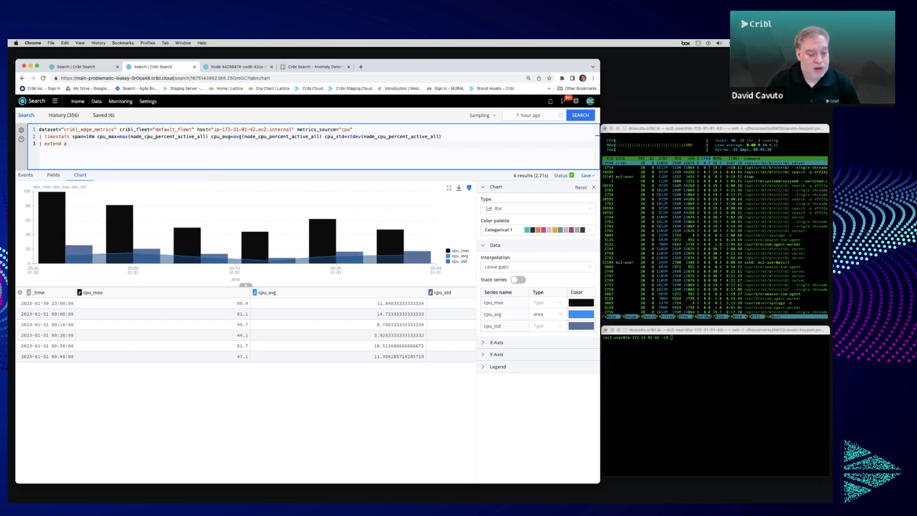
text(_s)
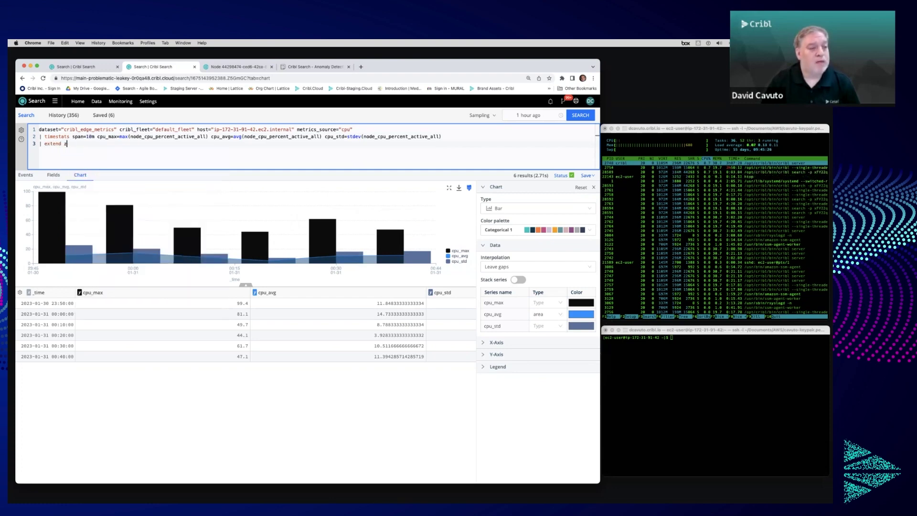
text(core)
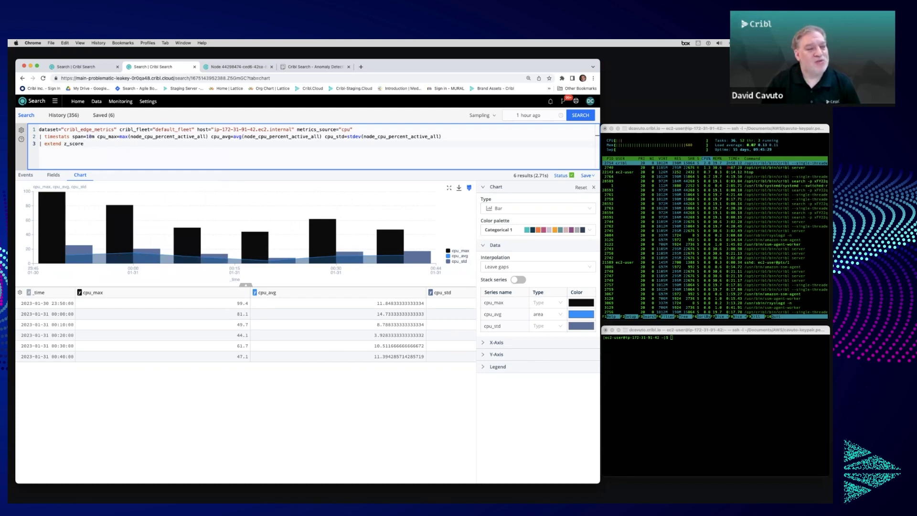
text(=4,)
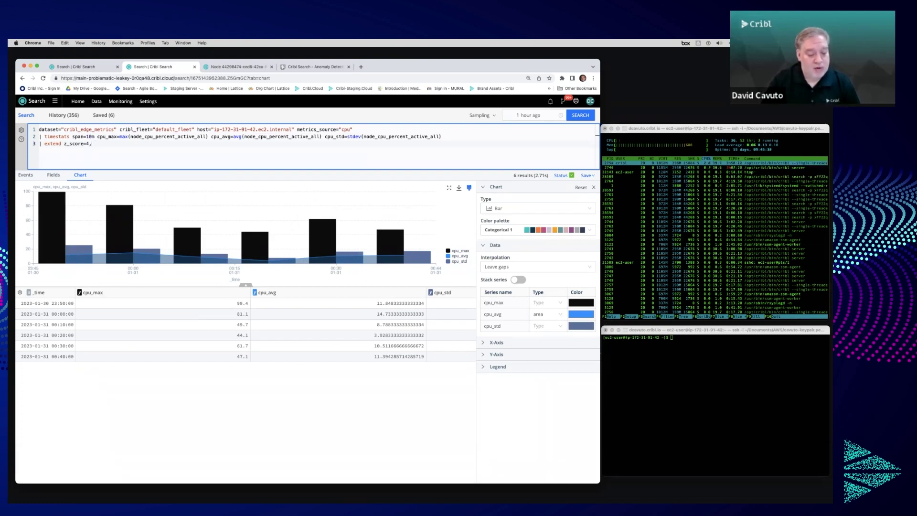
Step: Extend the third query line with delta= cpu_std * z_score and run the search
text(del)
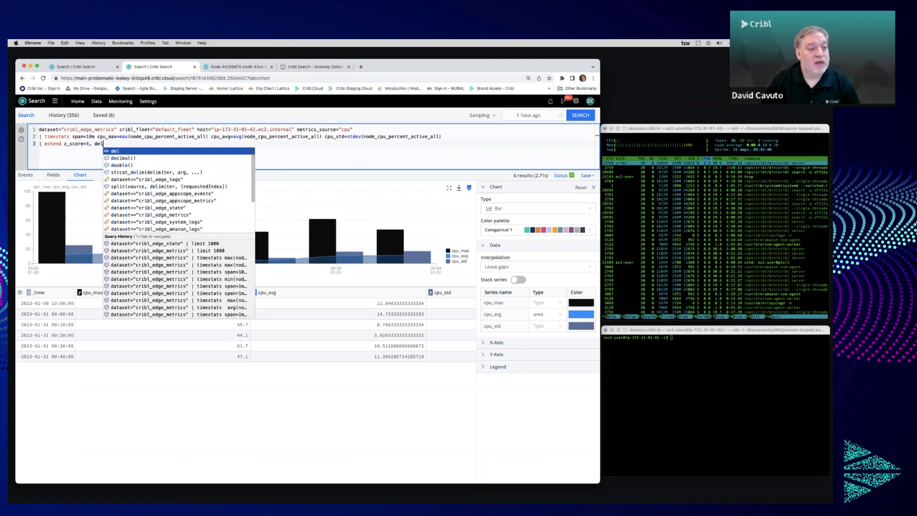
text(ta=)
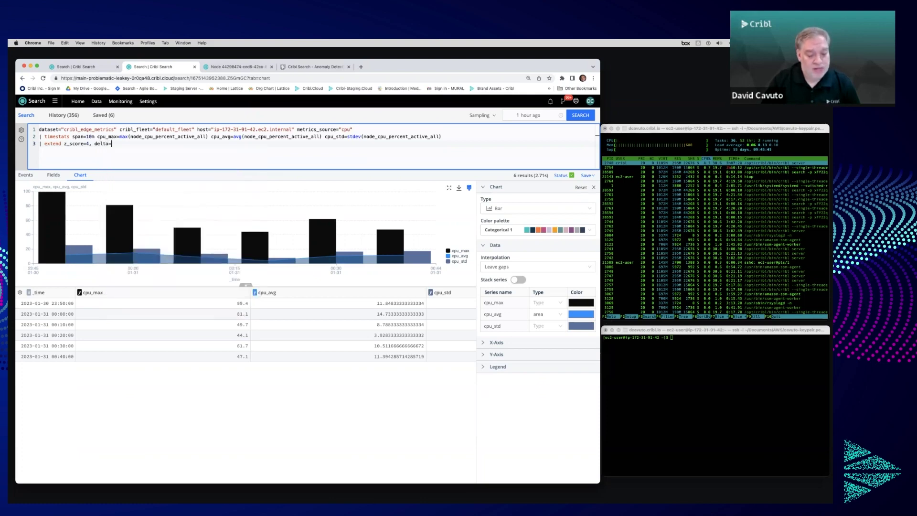
text( cpu)
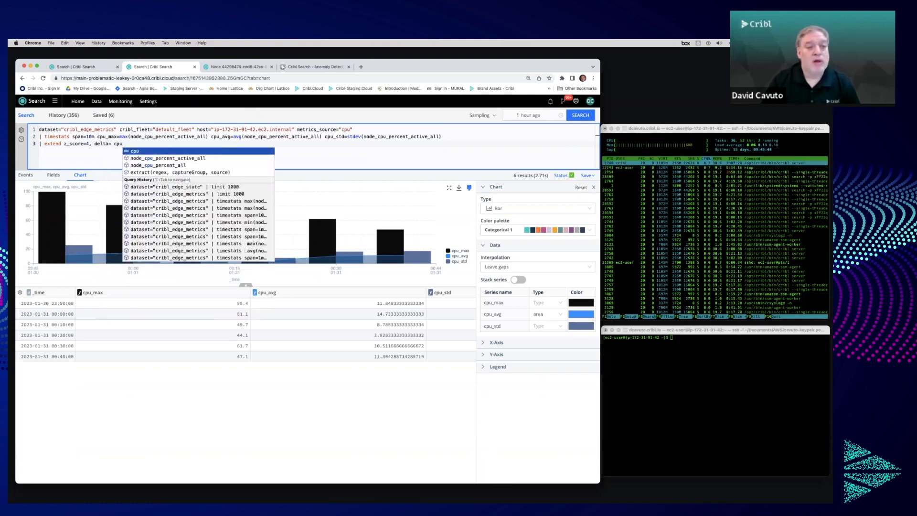
text(_st)
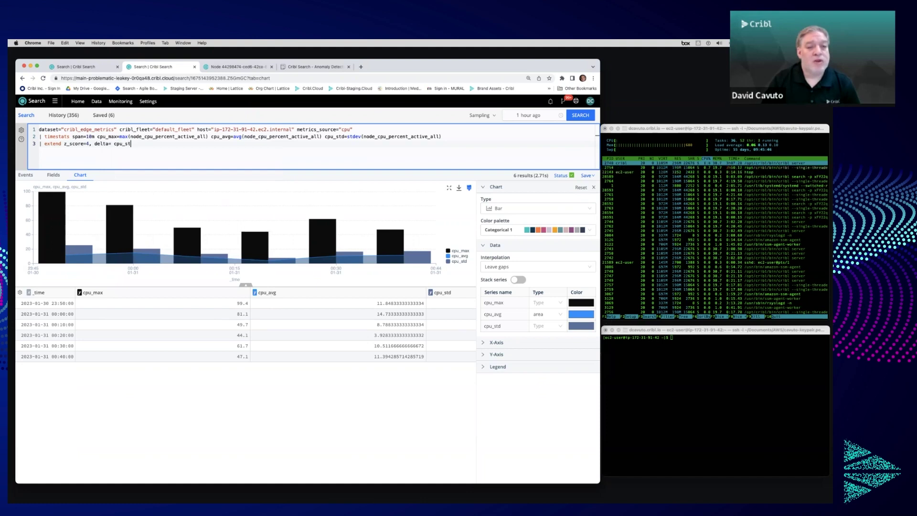
text(d )
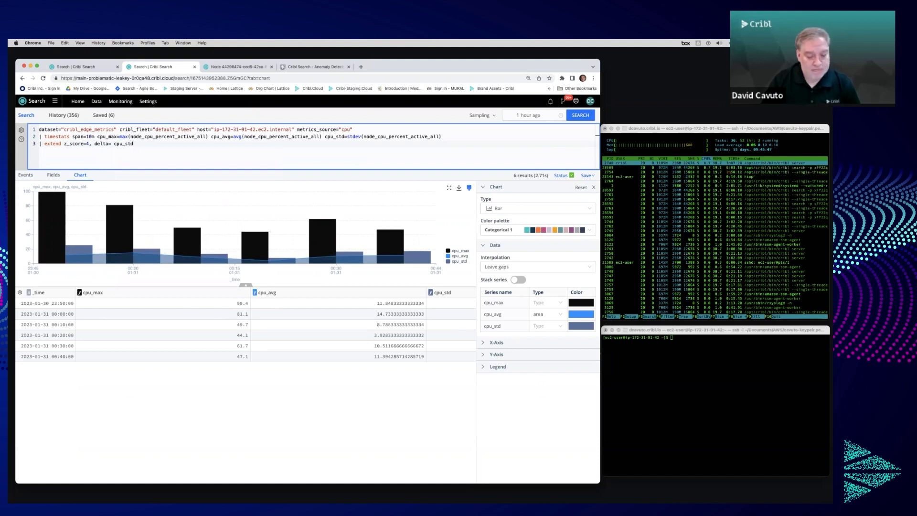
text(* )
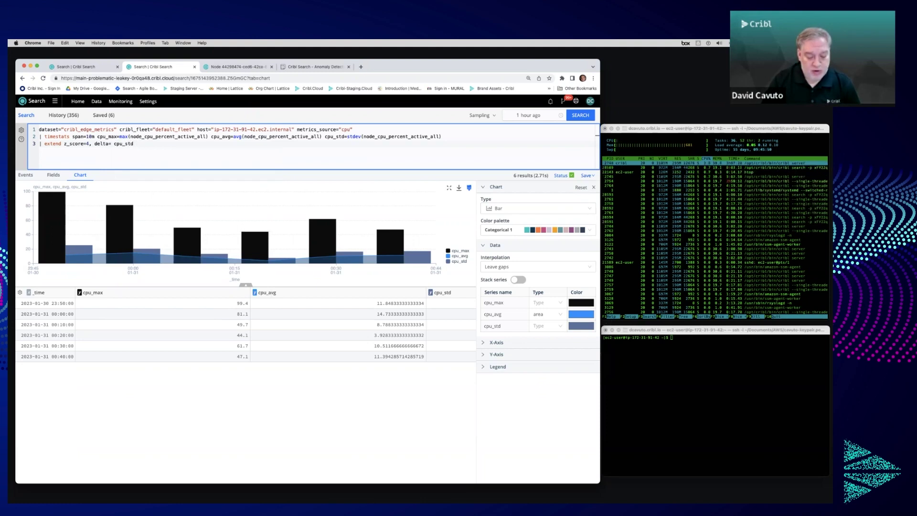
text(s)
key(BackSpace)
text(z_)
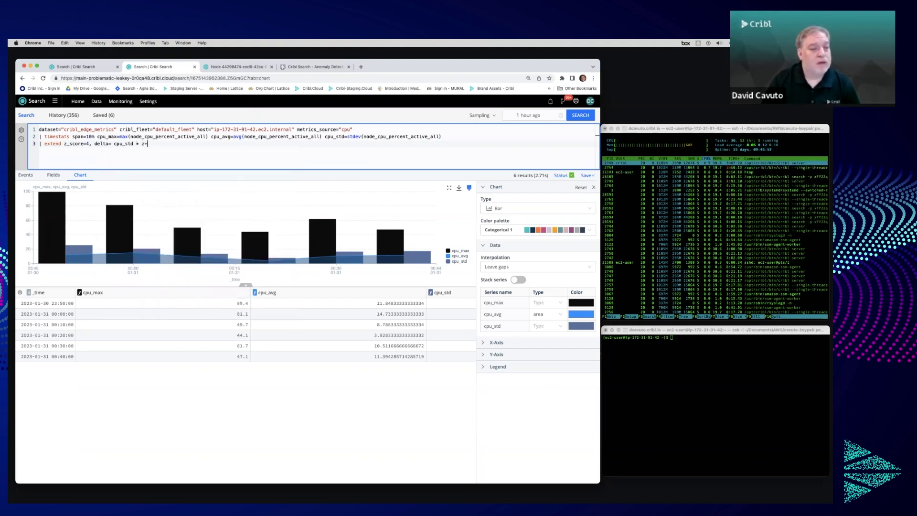
text(sco)
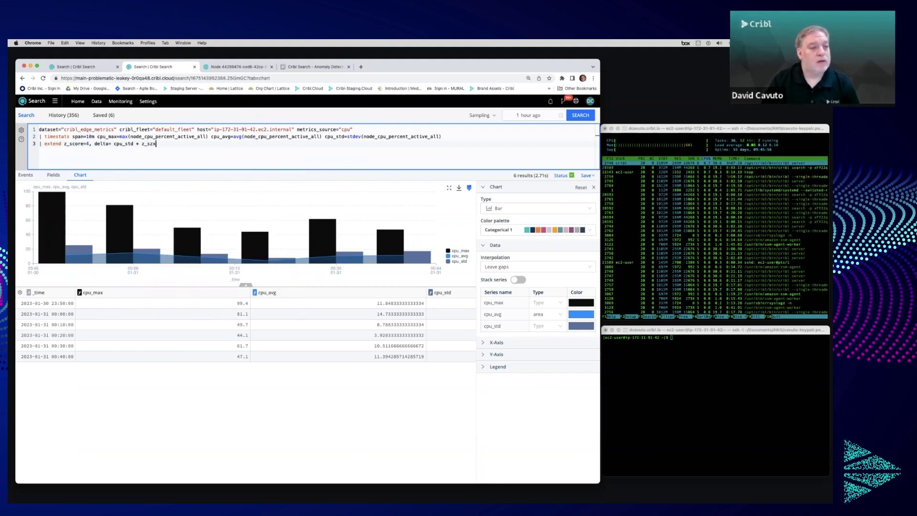
text(re)
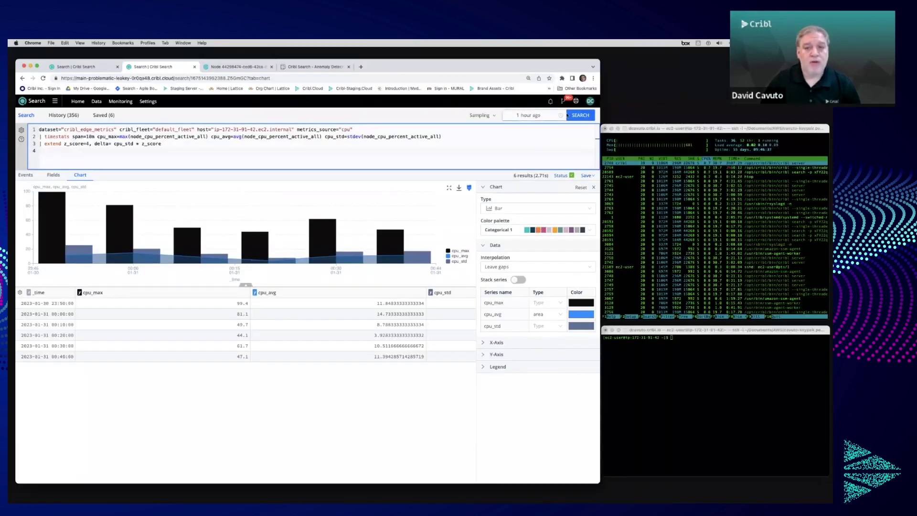
click(569, 115)
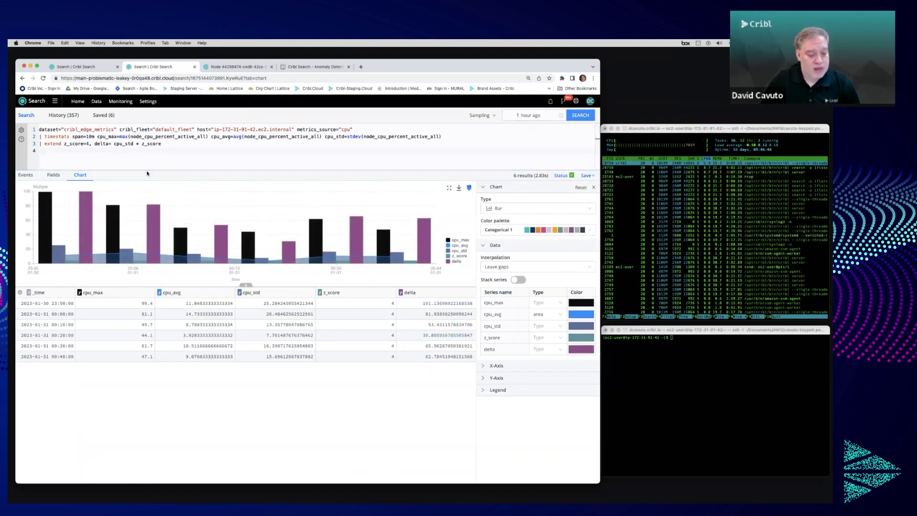
Step: Add a fourth query line, | extend env_hi = cpu_avg + delta, and run the search again
click(158, 152)
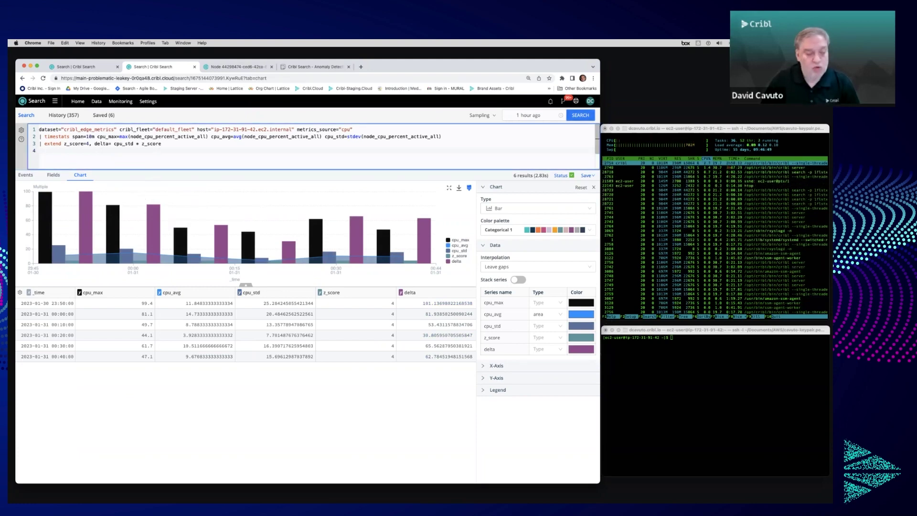
text(| e)
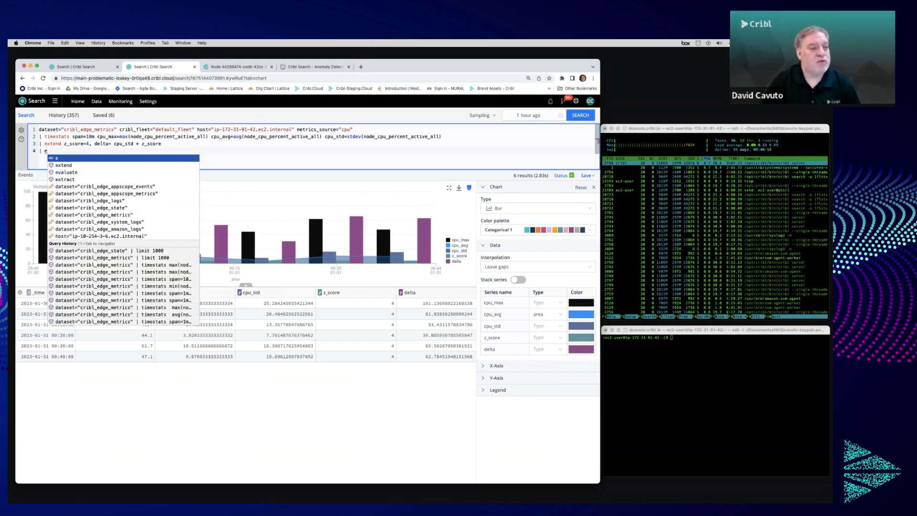
text(xtend )
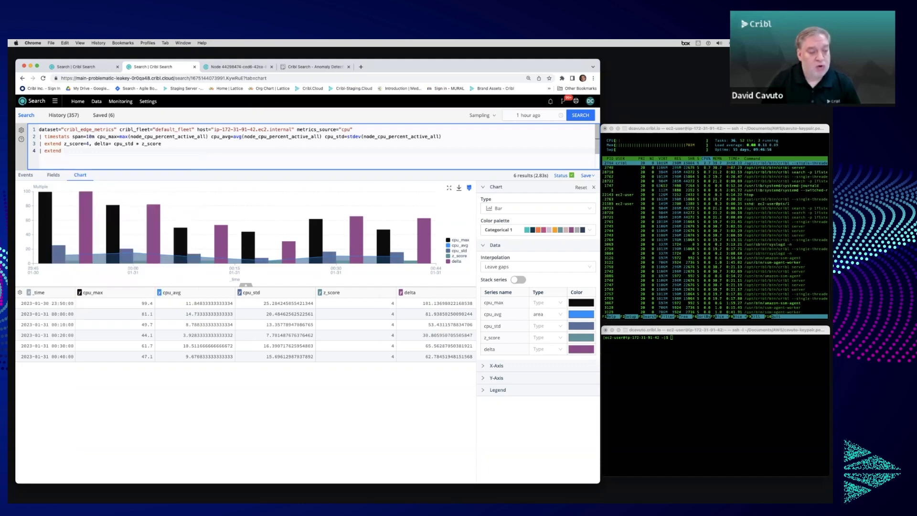
text(env_hi = )
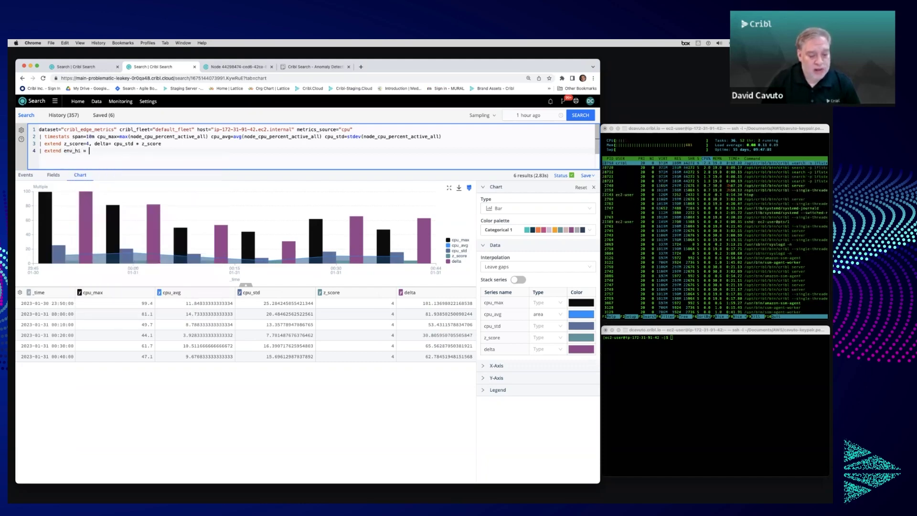
text(cpu_avg)
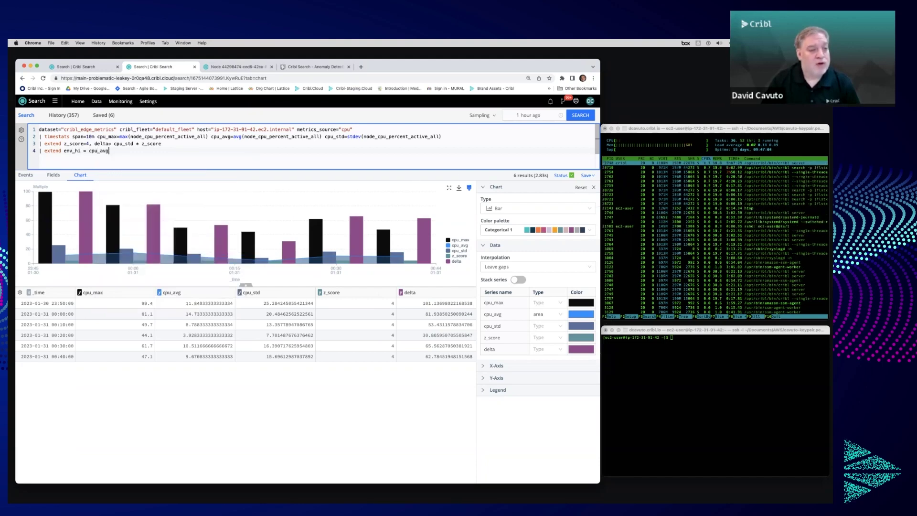
text( + de)
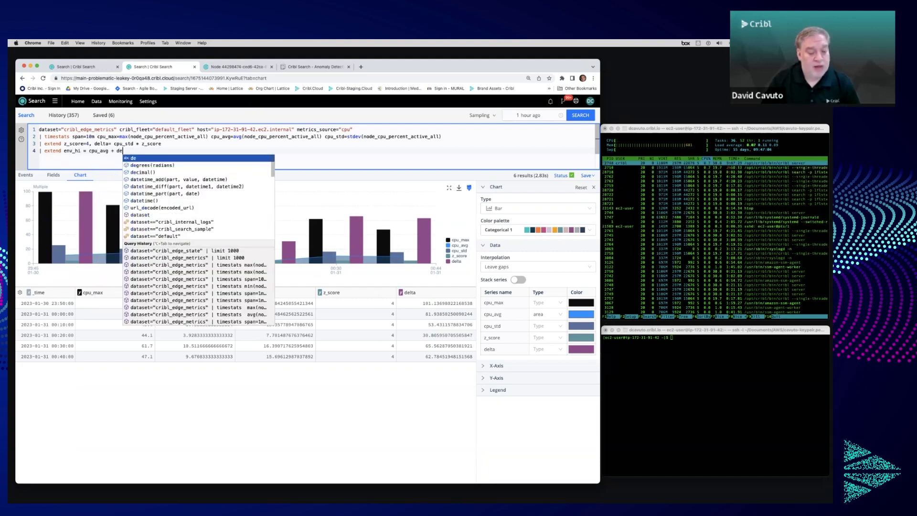
text(lta)
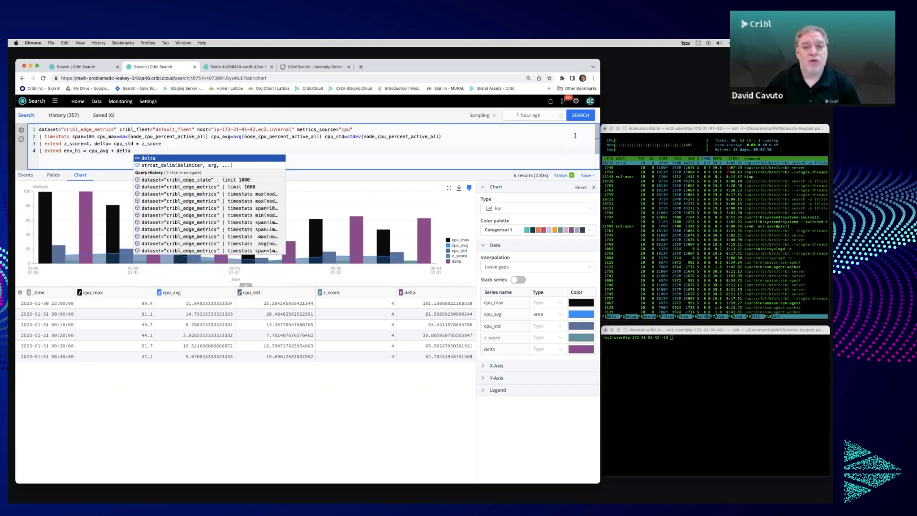
click(580, 115)
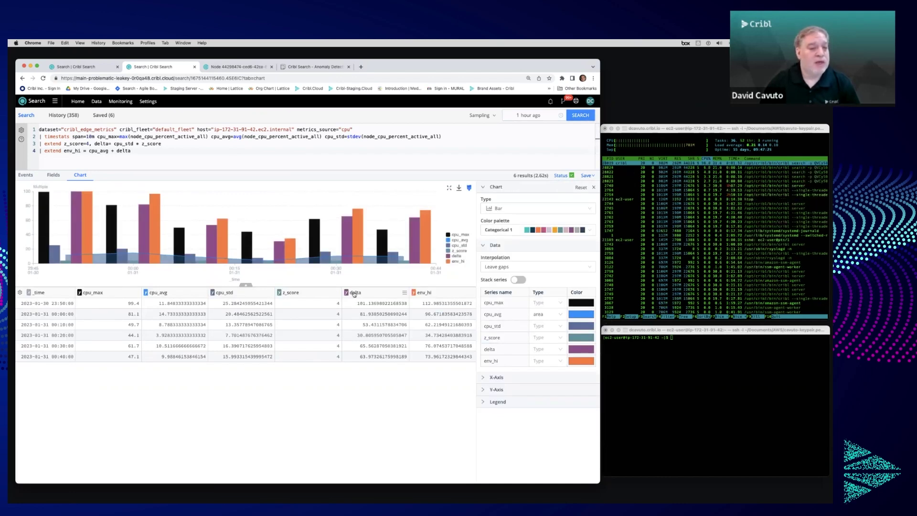
Step: Remove the delta and z_score columns from the chart's Y-axis
mouse_move(158, 213)
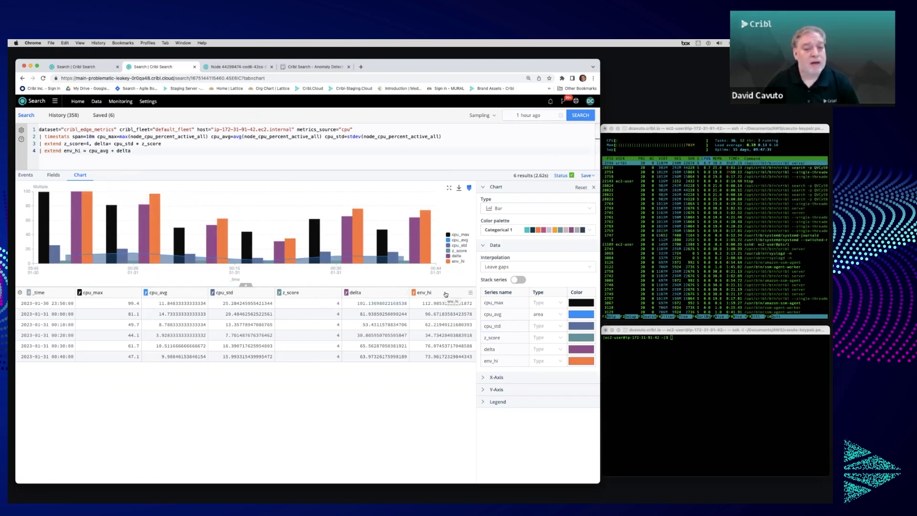
click(403, 294)
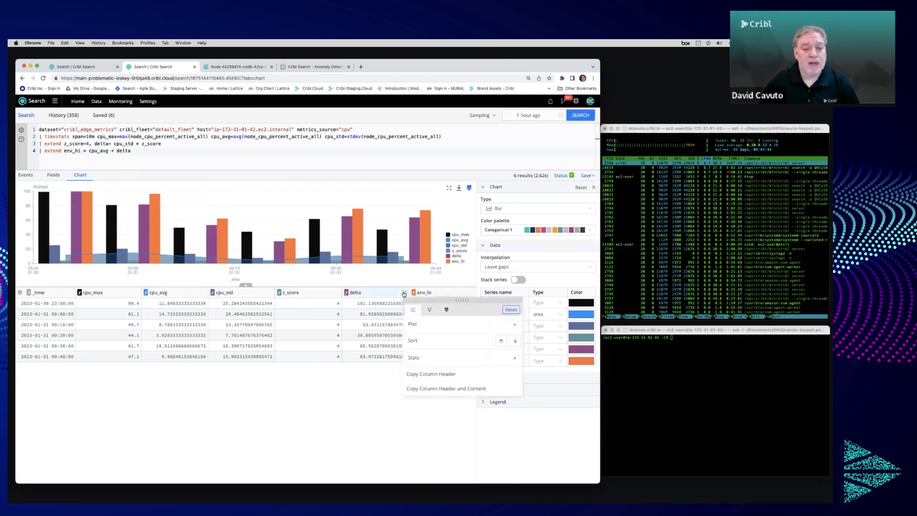
mouse_move(428, 324)
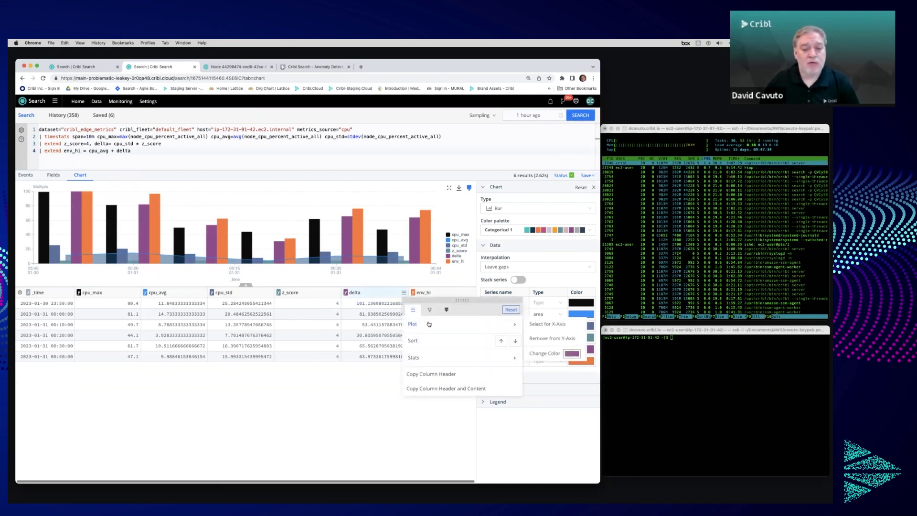
click(546, 338)
click(329, 295)
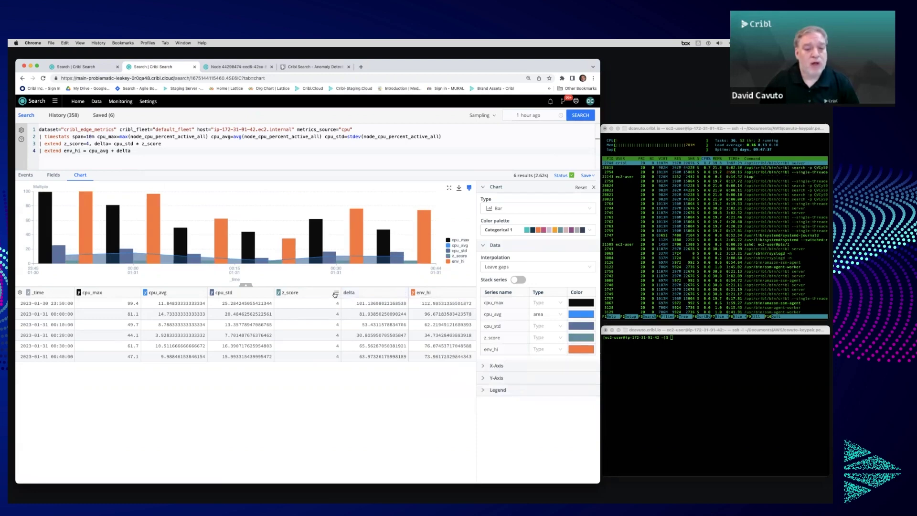
click(337, 292)
mouse_move(421, 327)
click(483, 338)
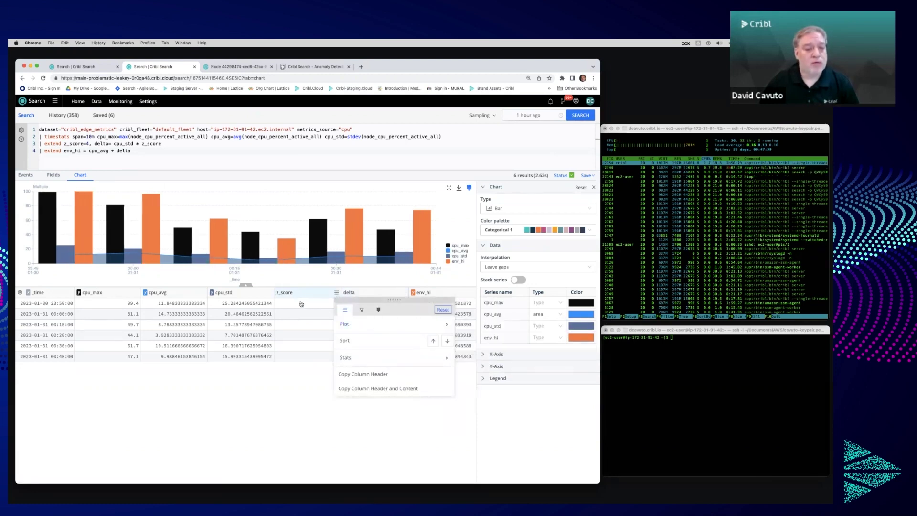
Step: Remove the cpu_std and cpu_avg columns from the chart's Y-axis
click(264, 296)
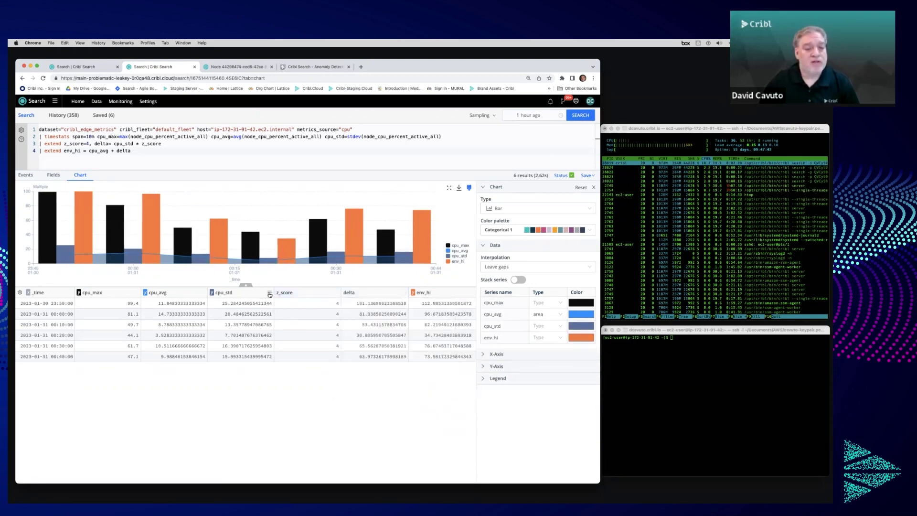
click(269, 292)
mouse_move(377, 325)
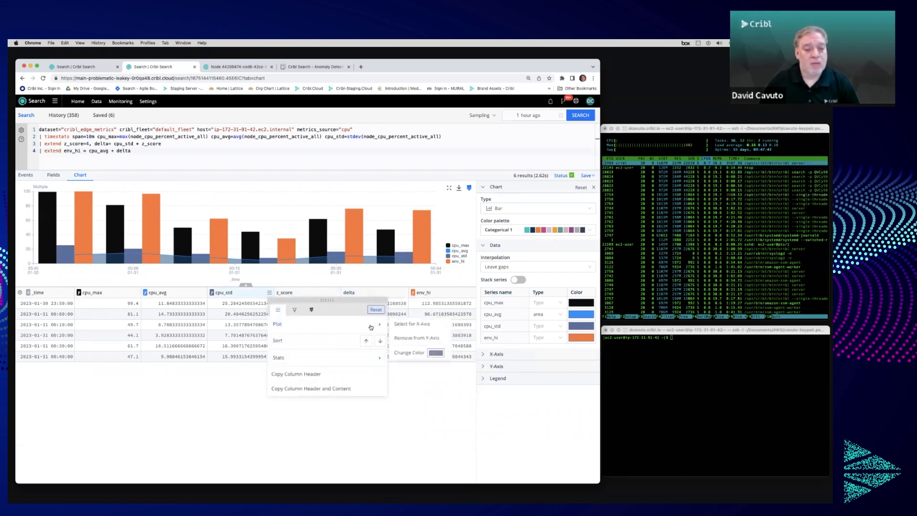
click(418, 339)
click(202, 294)
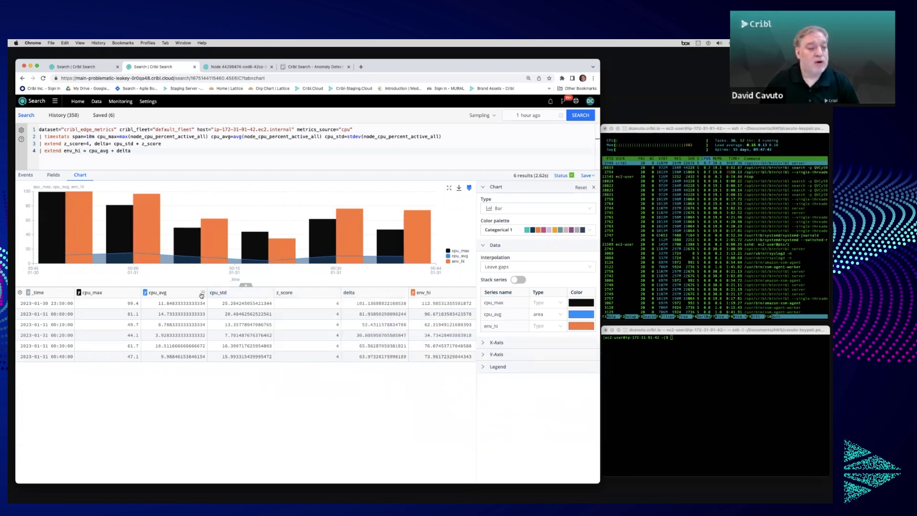
click(202, 292)
mouse_move(313, 327)
click(344, 340)
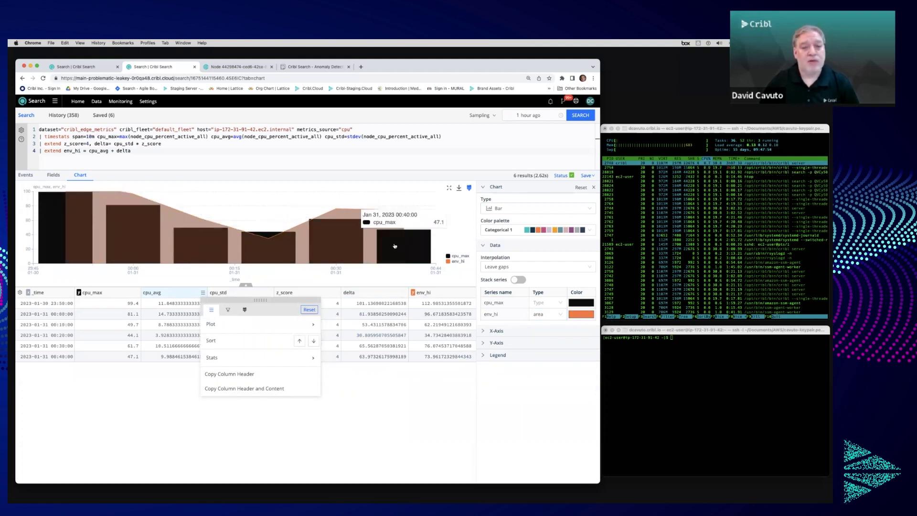
Step: Set the search time range to 12 hours ago and rerun the query
click(518, 116)
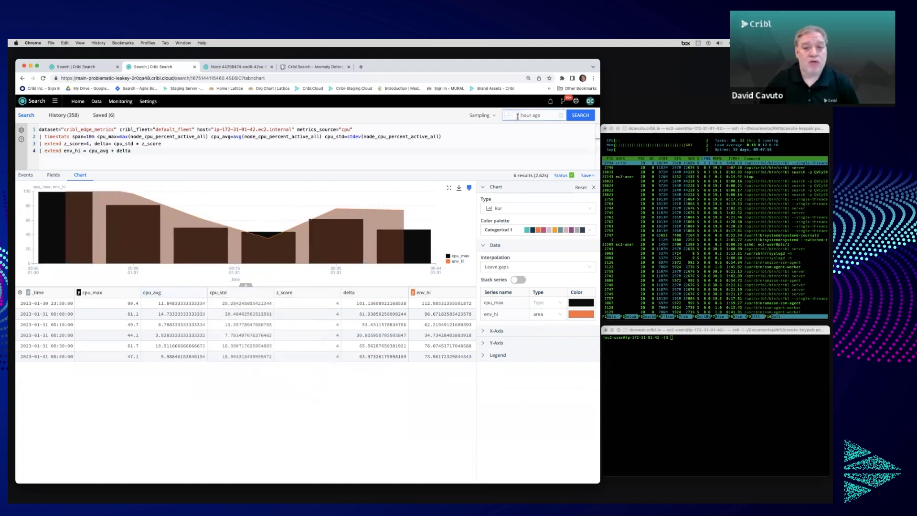
text(21)
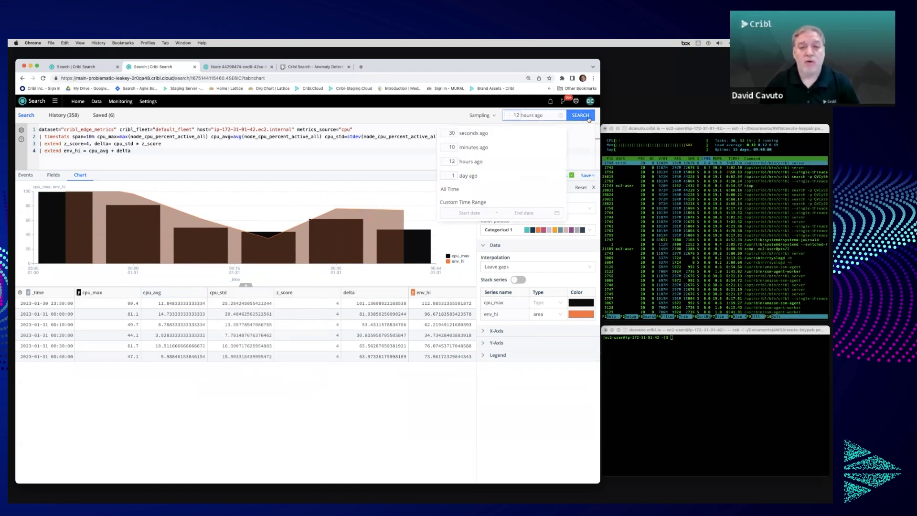
click(588, 119)
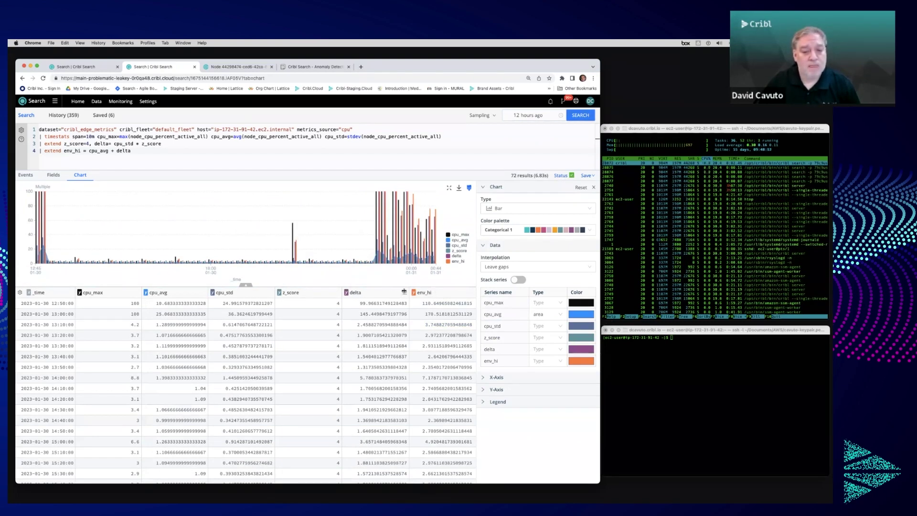
Step: Remove the delta, z_score and cpu_std series from the Y-axis of the 12-hour chart
click(404, 292)
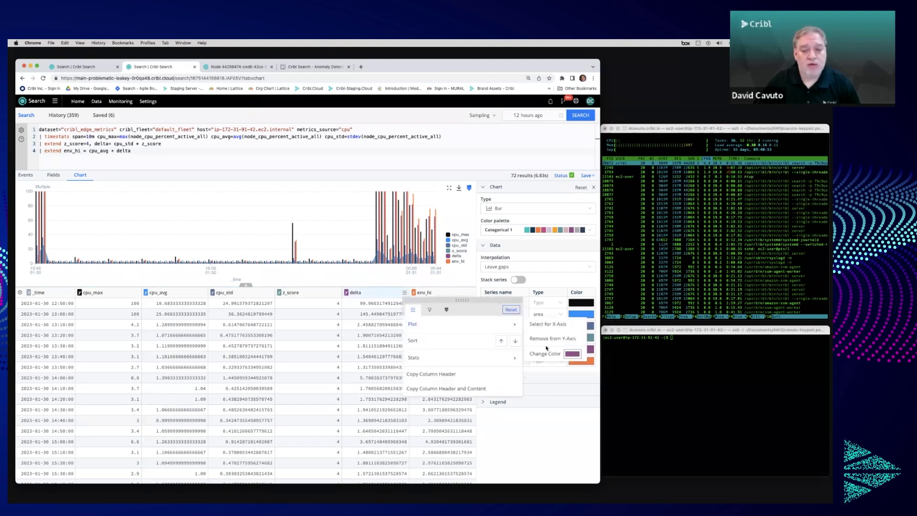
click(336, 296)
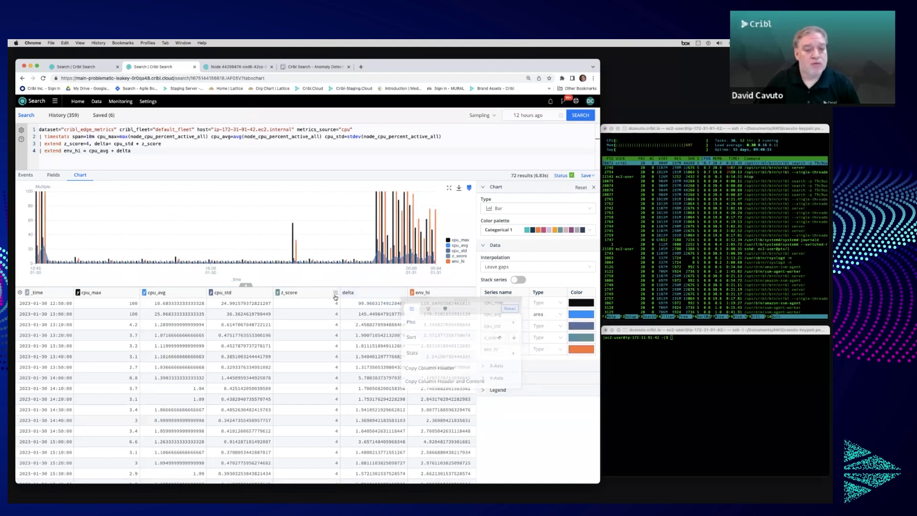
click(336, 295)
mouse_move(403, 327)
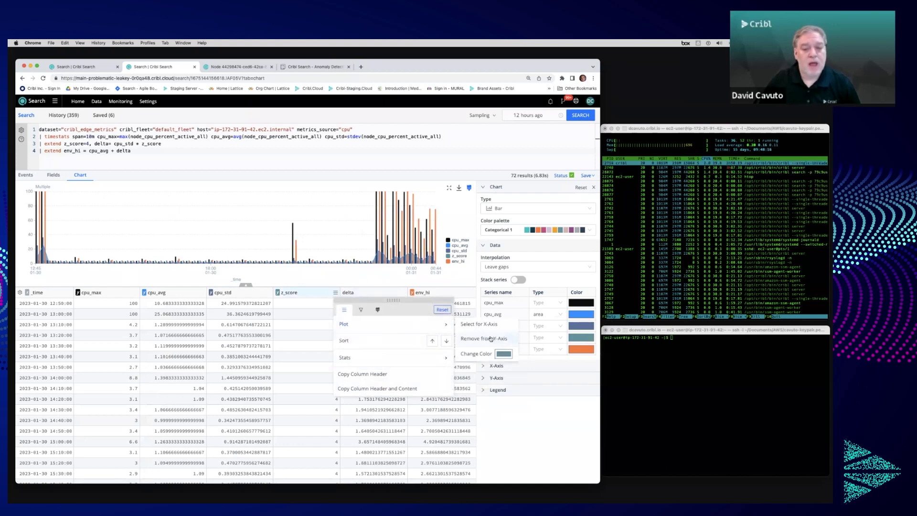
click(491, 339)
click(269, 294)
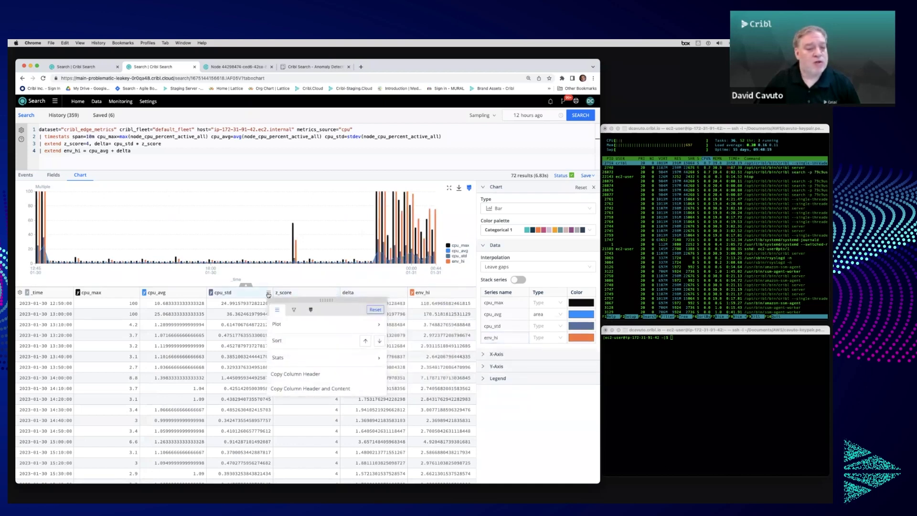
mouse_move(354, 328)
click(415, 340)
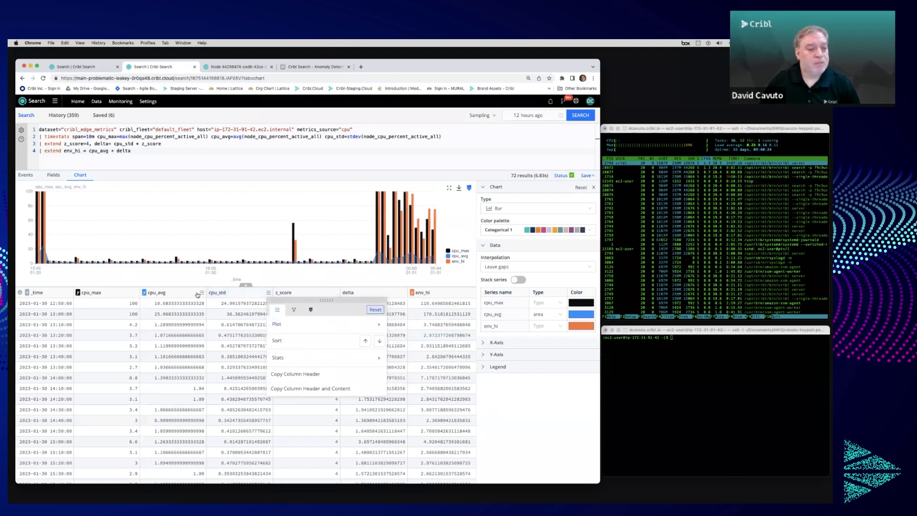
Step: Remove the cpu_avg series from the 12-hour chart's Y-axis
click(202, 292)
mouse_move(311, 325)
click(361, 335)
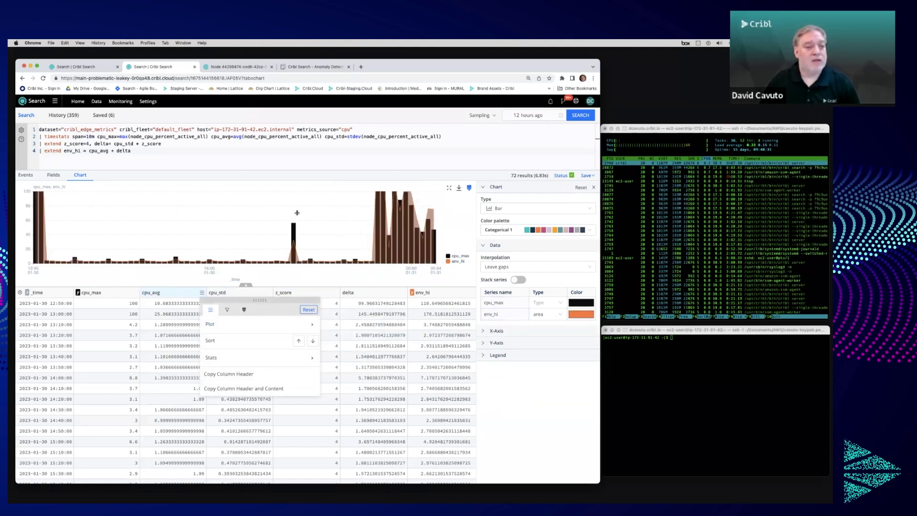
Step: Append the line "| project cpu_max, env_hi" to the query and run the search
click(152, 161)
key(Return)
text(| )
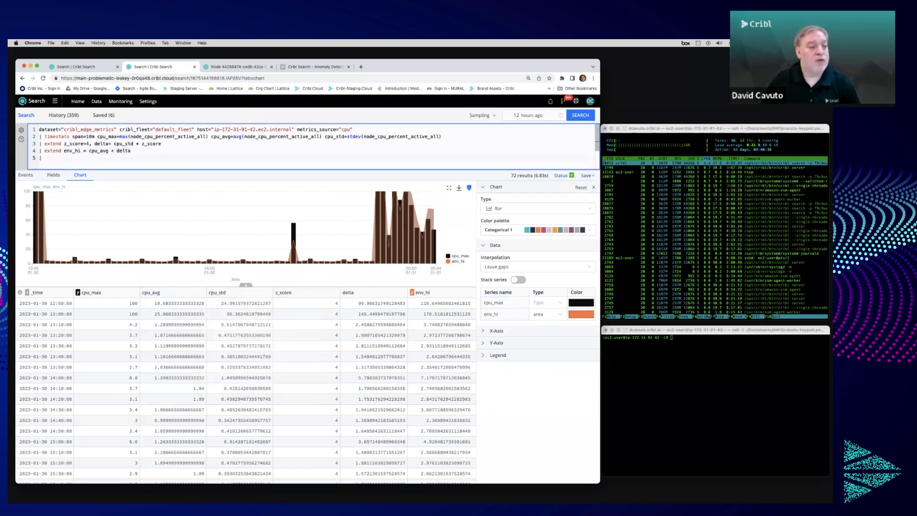
text(projec)
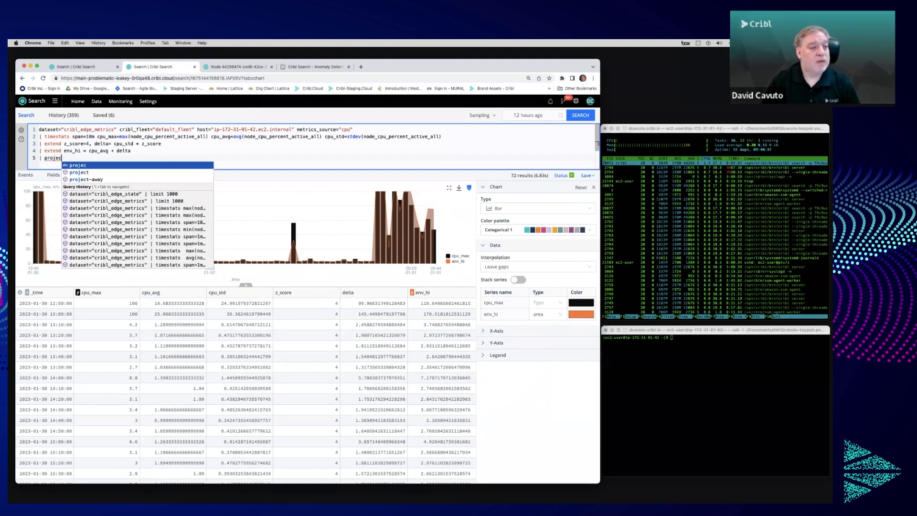
key(Down)
key(Return)
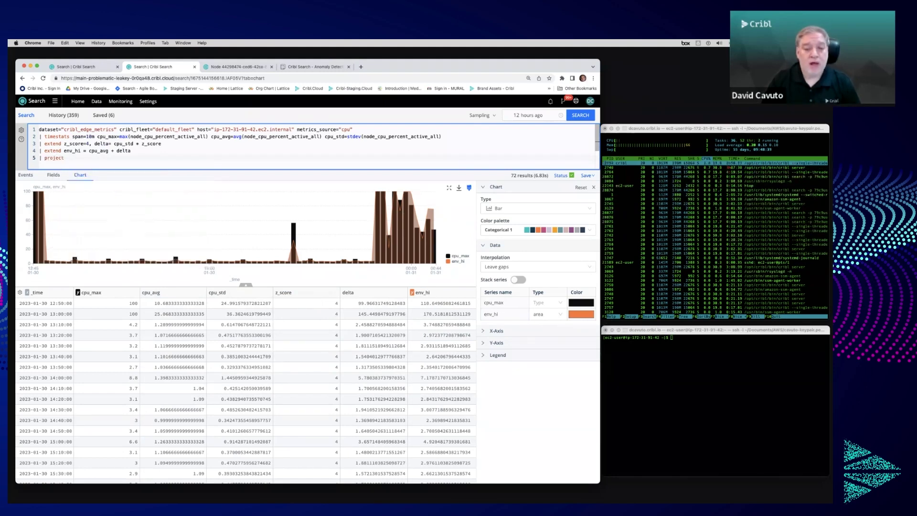
key(Escape)
text(cp)
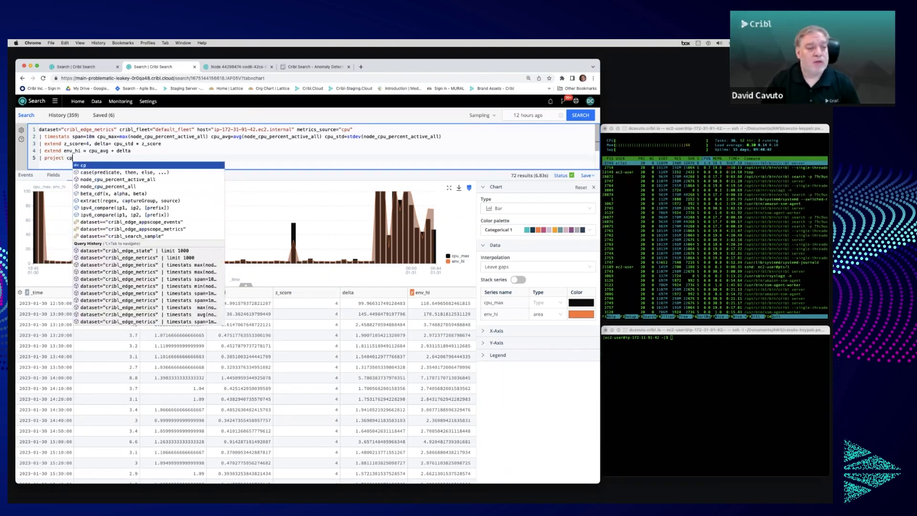
text(u_max, env_hi)
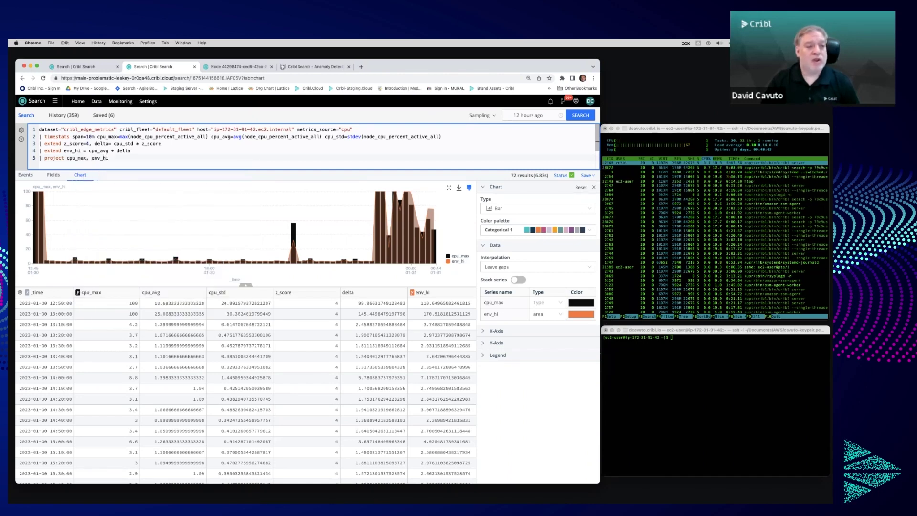
key(Return)
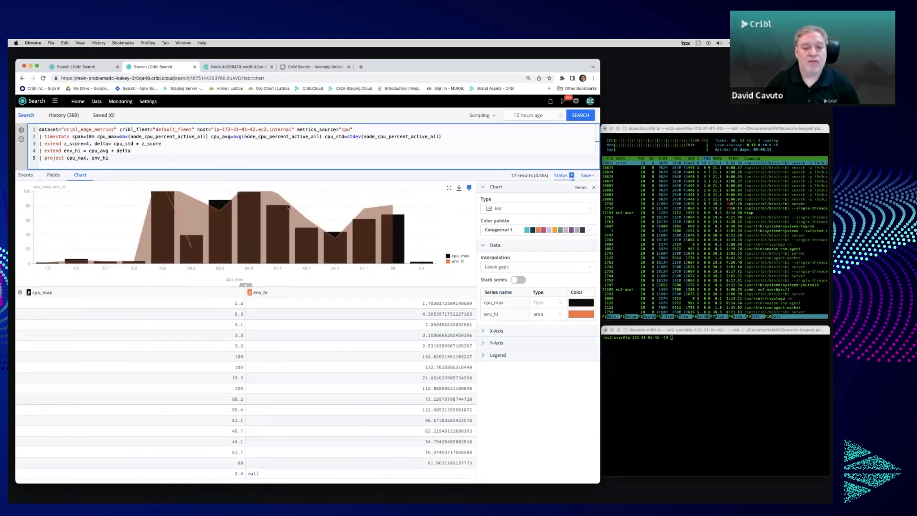
Step: Recolor the env_hi chart series blue and rerun the search
click(577, 315)
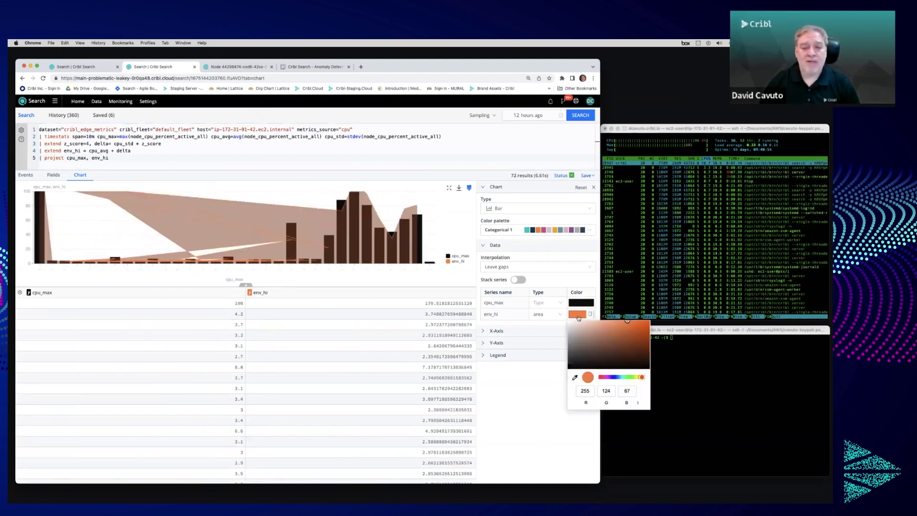
click(618, 380)
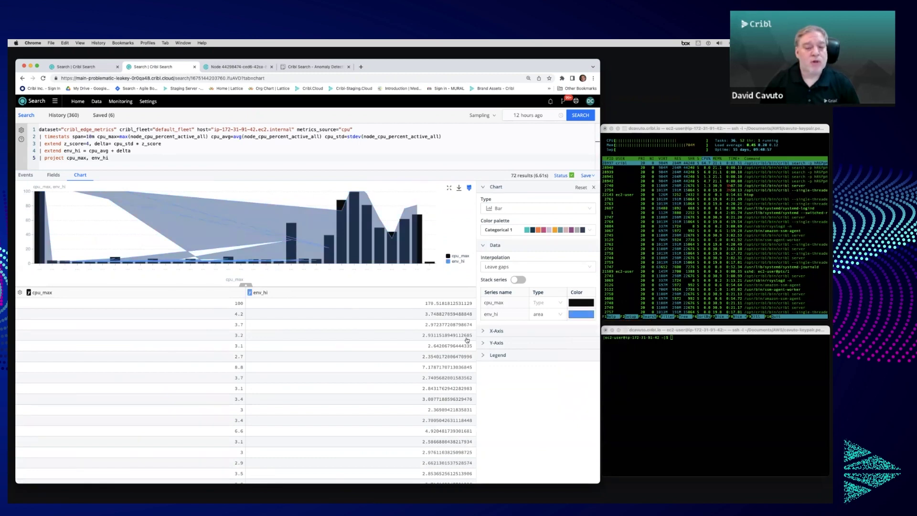
click(573, 115)
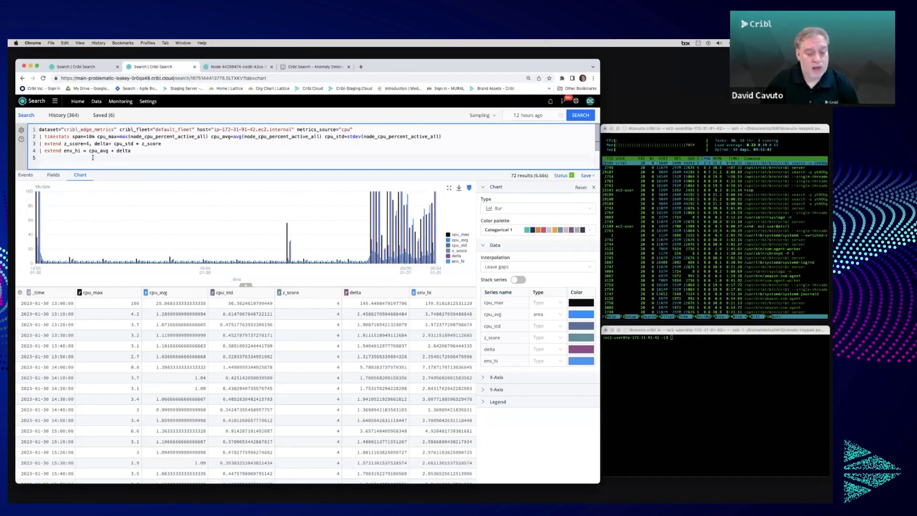
Step: Append the line "| project-away cpu_avg, delta, z_score, cpu_std" to the query and run the search
text(| )
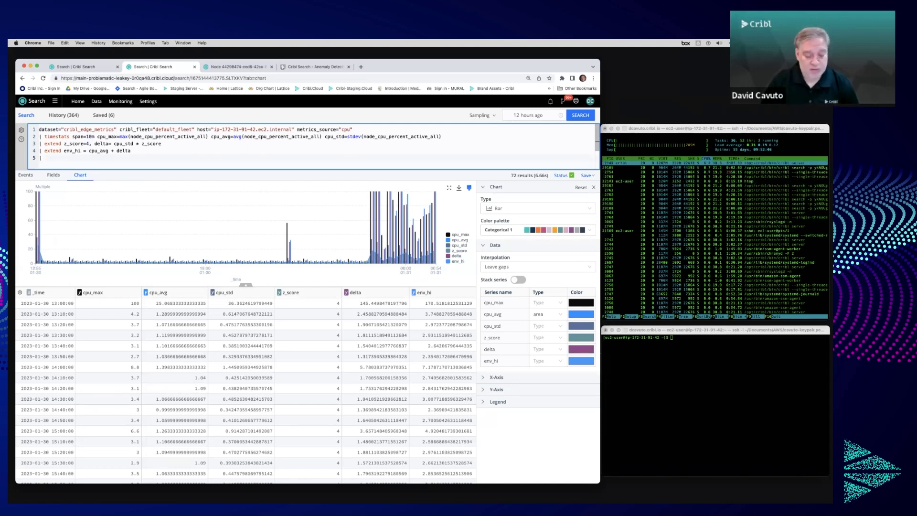
text(proj)
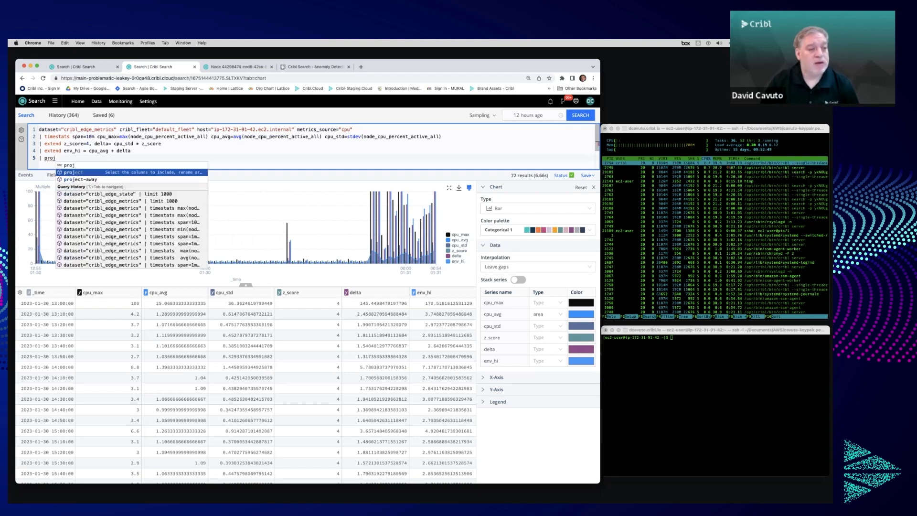
key(Down)
key(Return)
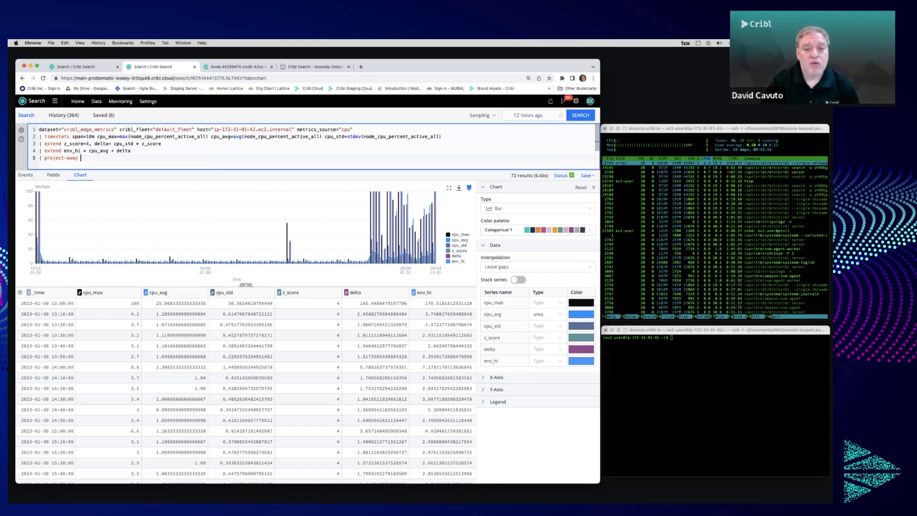
text(cpu_av)
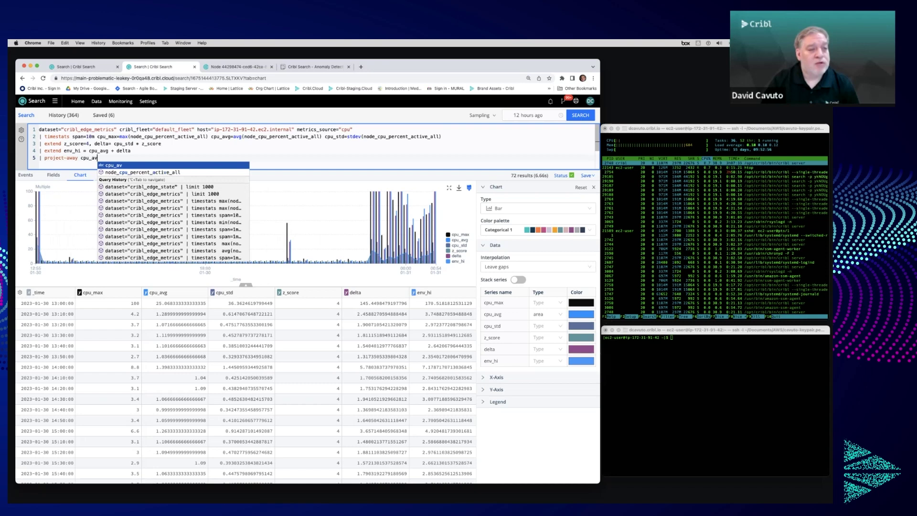
text(g, )
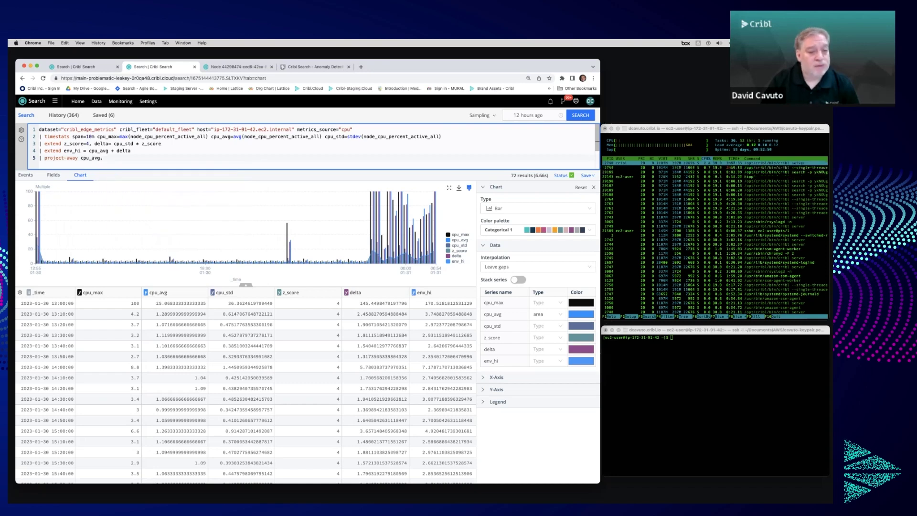
text(delta, z_z)
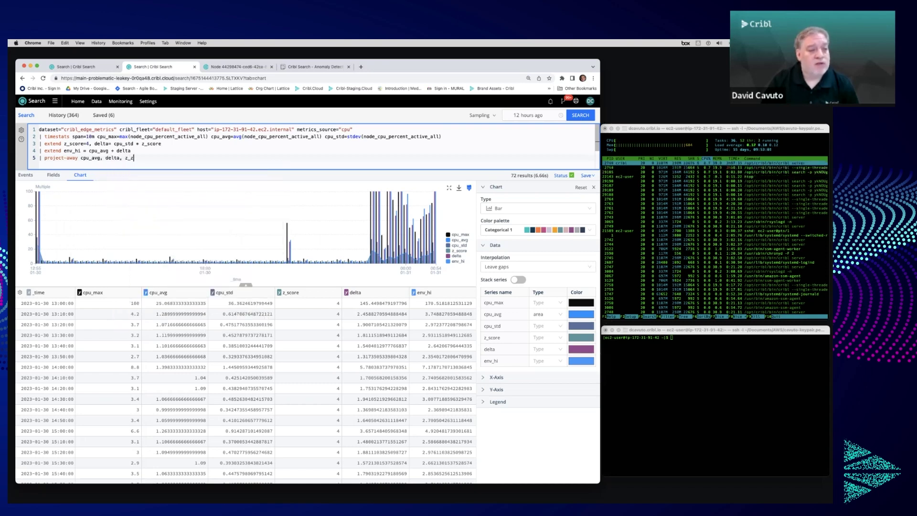
key(BackSpace)
text(score)
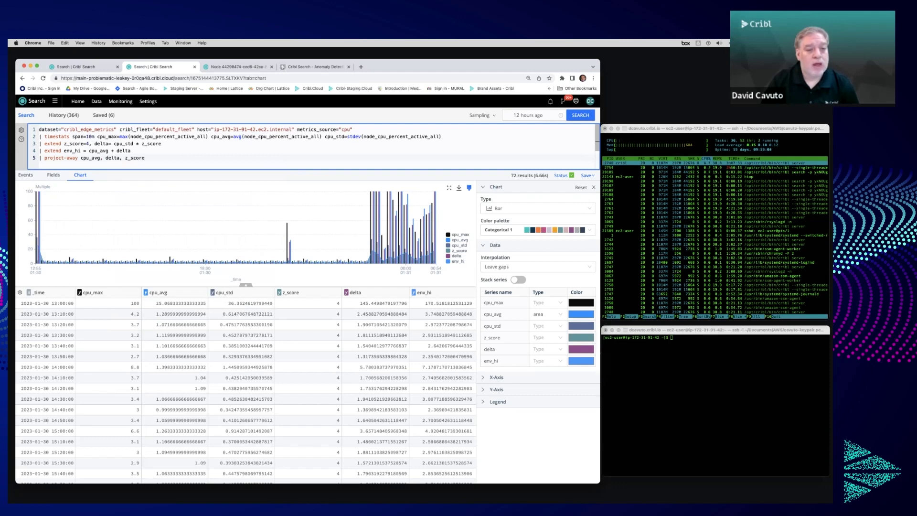
text(, cpu_st)
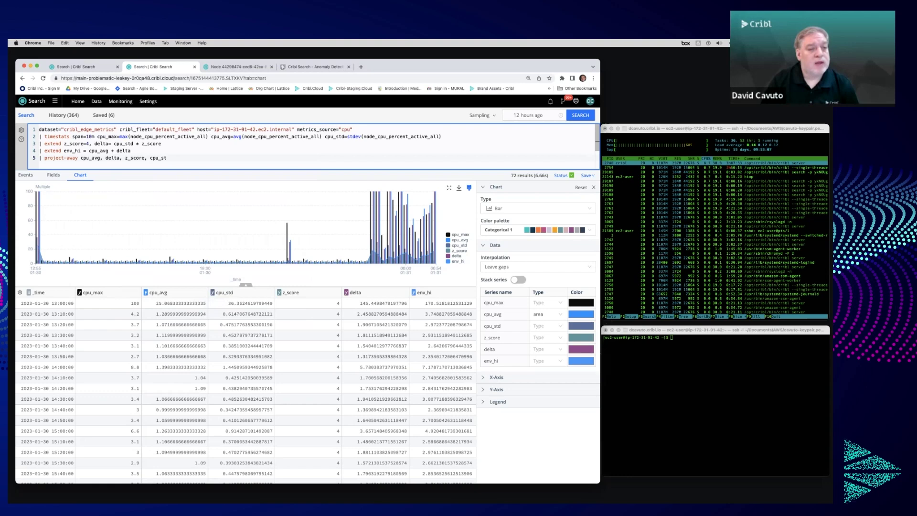
text(d)
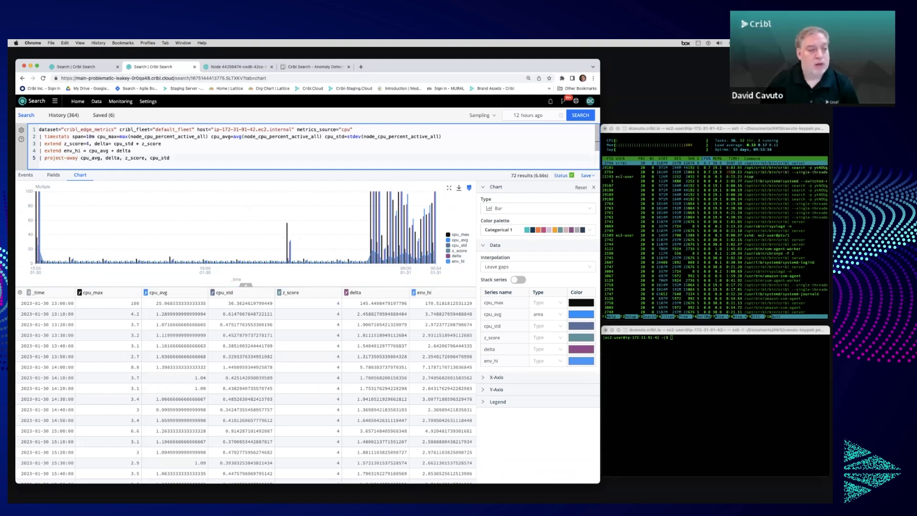
key(Return)
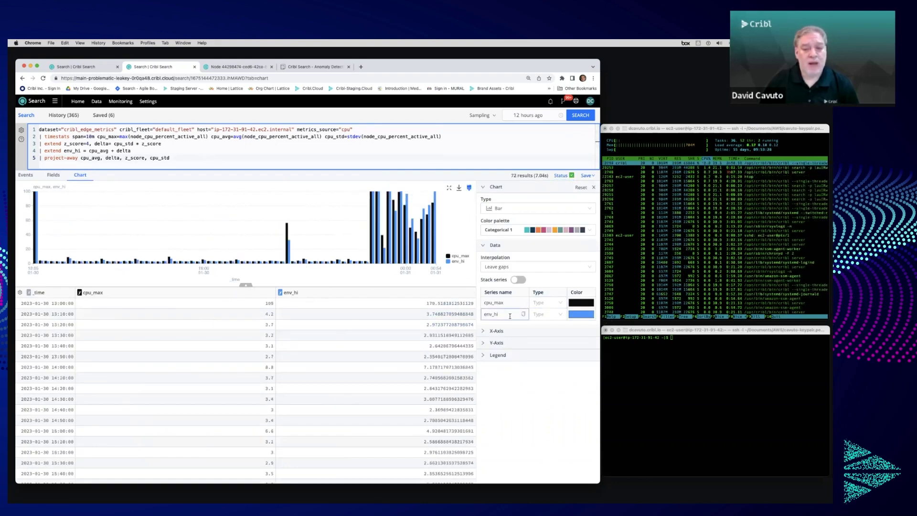
Step: Set the env_hi series type to area in the chart
click(545, 315)
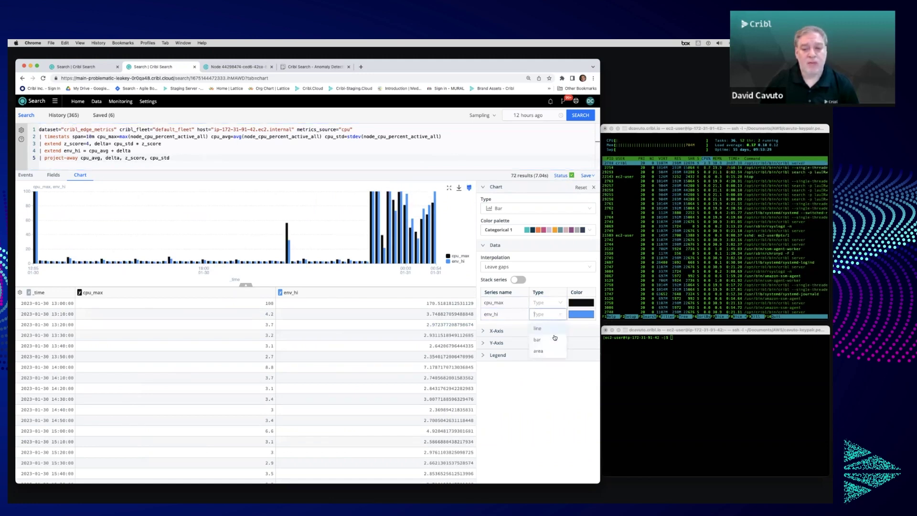
click(544, 351)
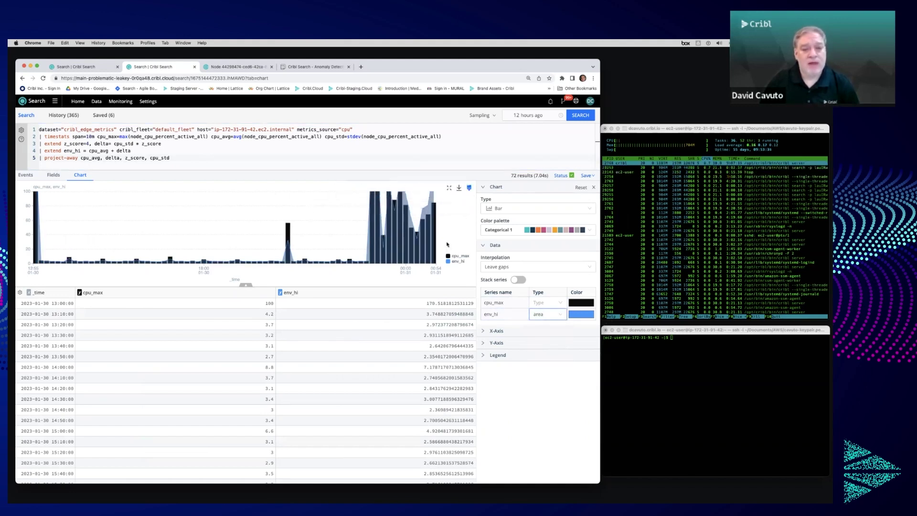
mouse_move(288, 238)
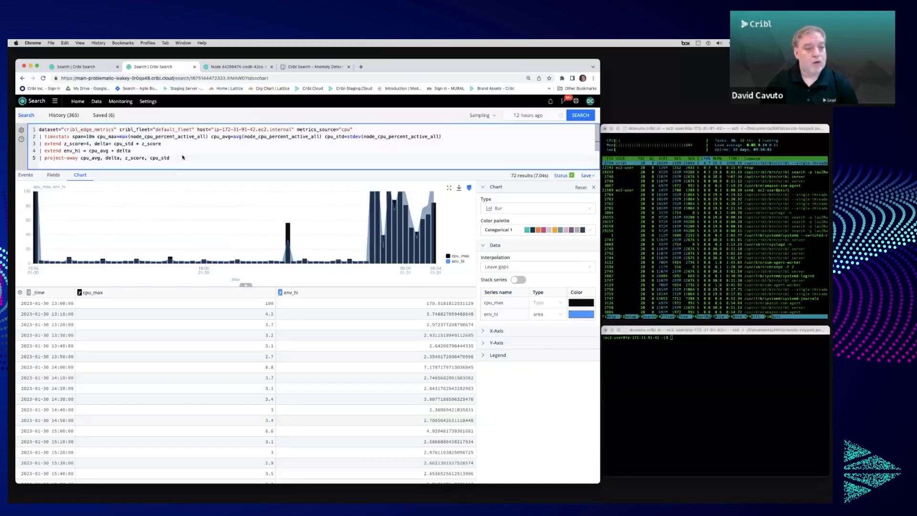
Step: Append the line "| extend anomaly_flag=iif(cpu_max>env_hi , 1,0)" to the query and run the search
click(182, 156)
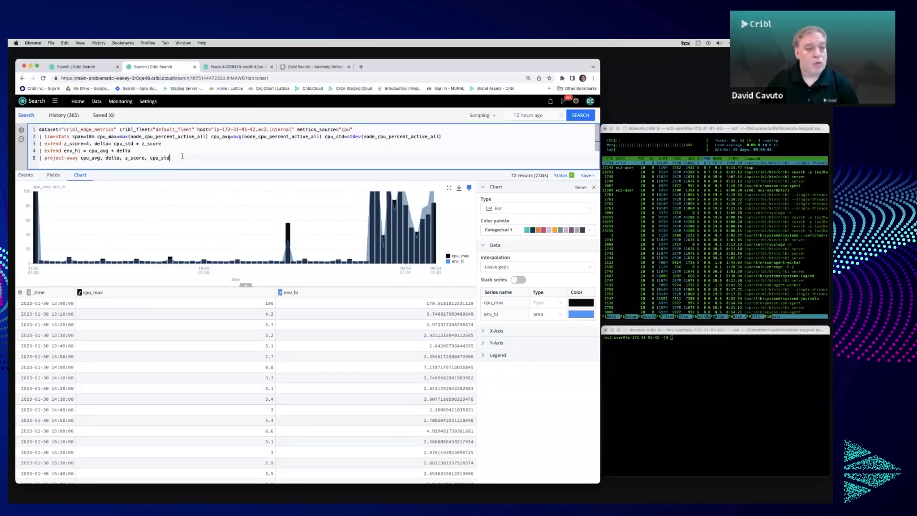
key(Return)
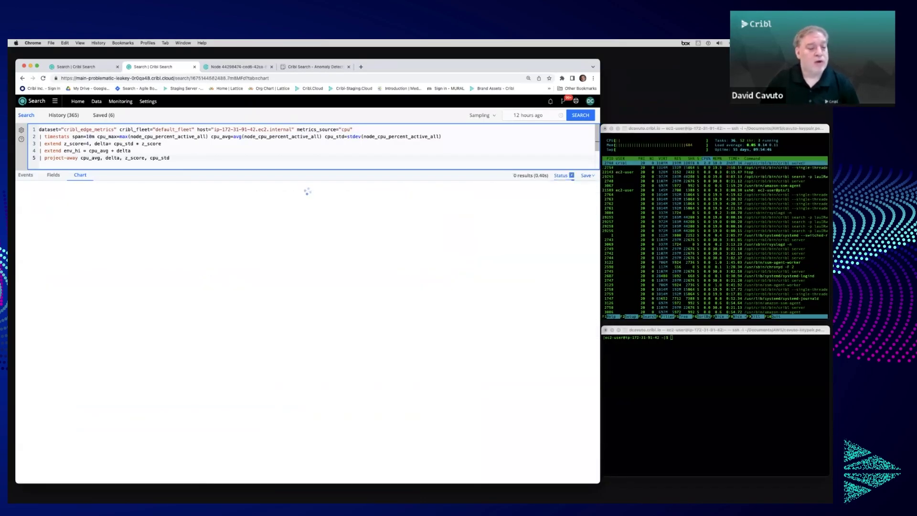
text(| extend anomaly_flag=iif(cpu_max>env_hi , 1,0))
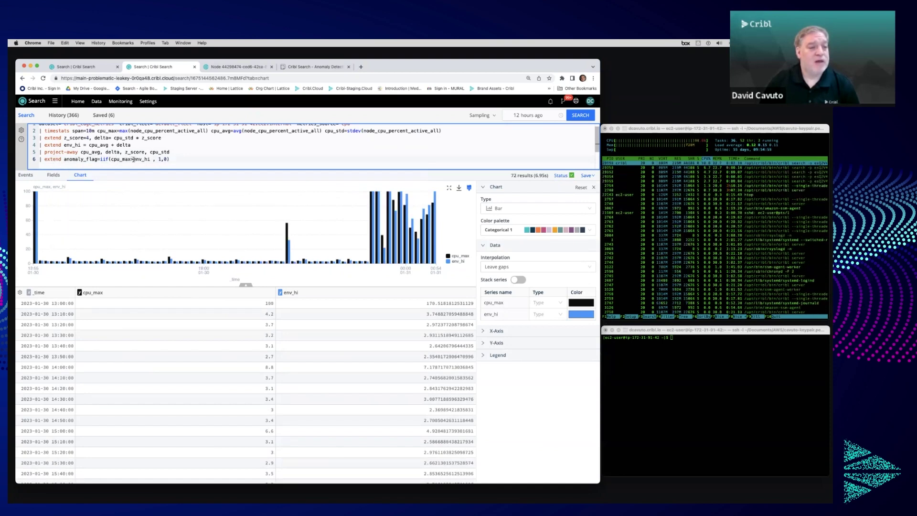
mouse_move(131, 159)
mouse_down()
mouse_move(111, 160)
mouse_move(149, 159)
mouse_up()
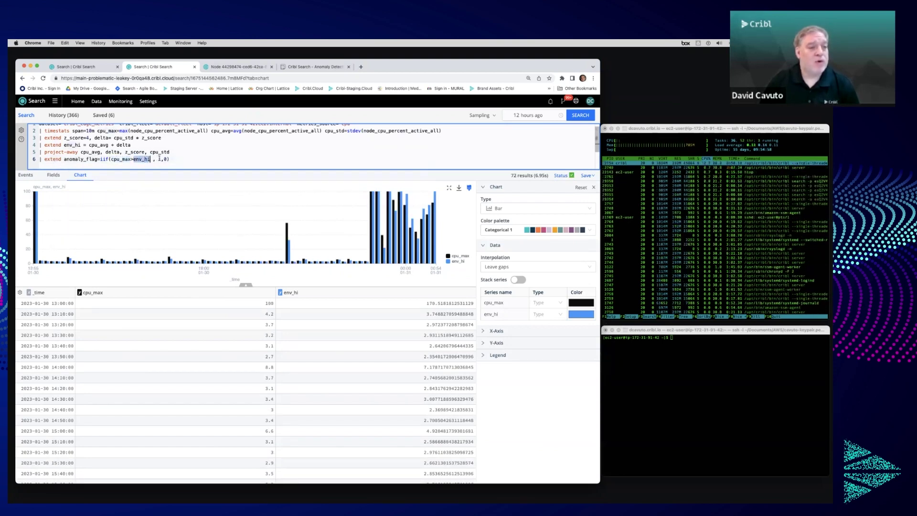
click(160, 158)
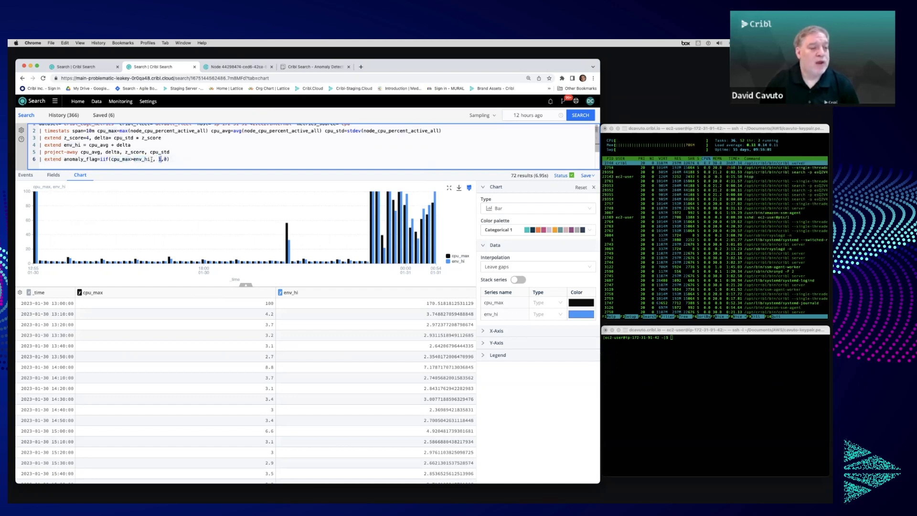
click(165, 159)
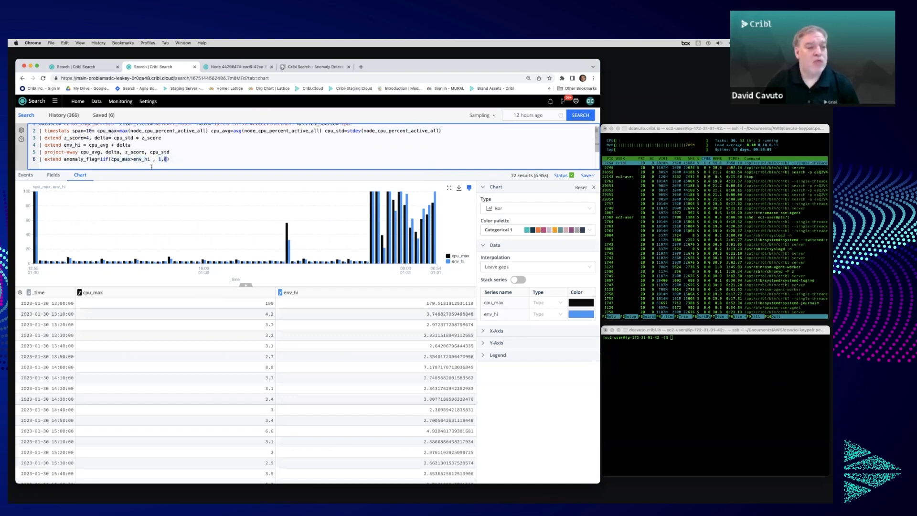
click(194, 157)
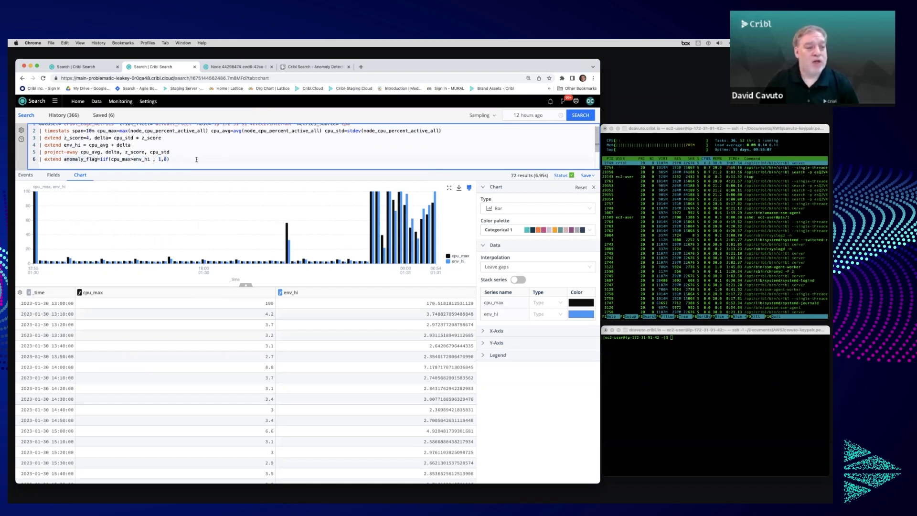
click(576, 116)
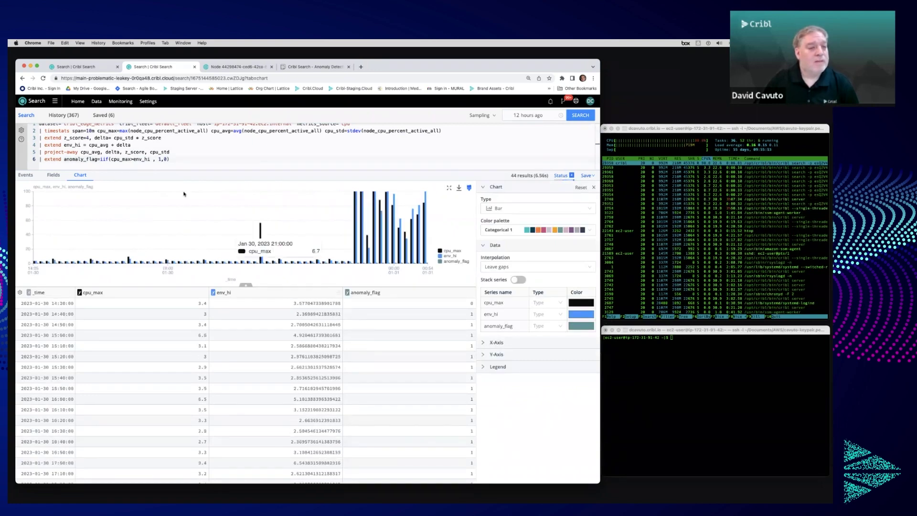
Step: Examine the anomaly_flag values against cpu_max and env_hi throughout the results table
click(131, 159)
double_click(130, 159)
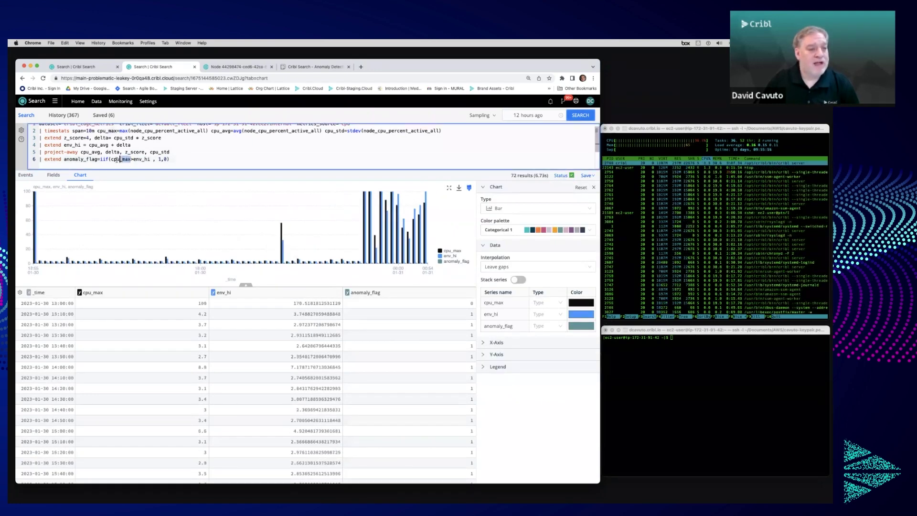
drag(133, 159, 149, 159)
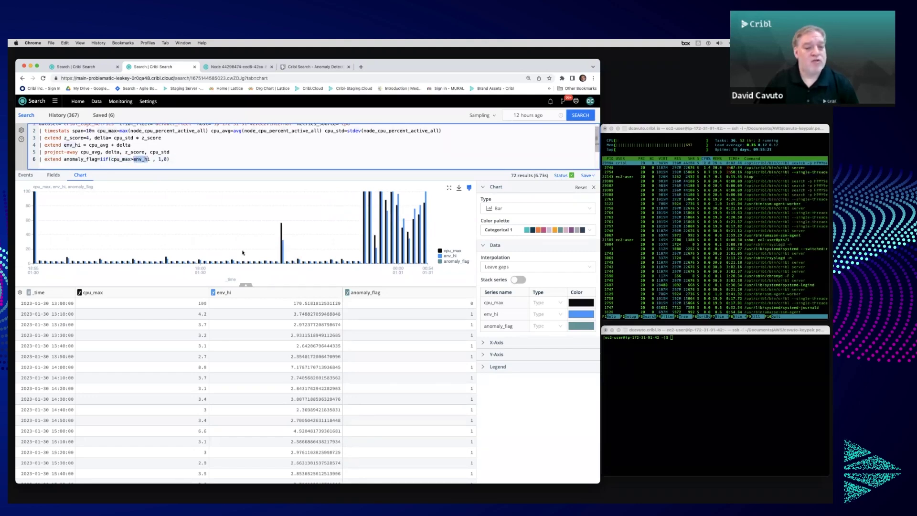
scroll(409, 366, down, 10)
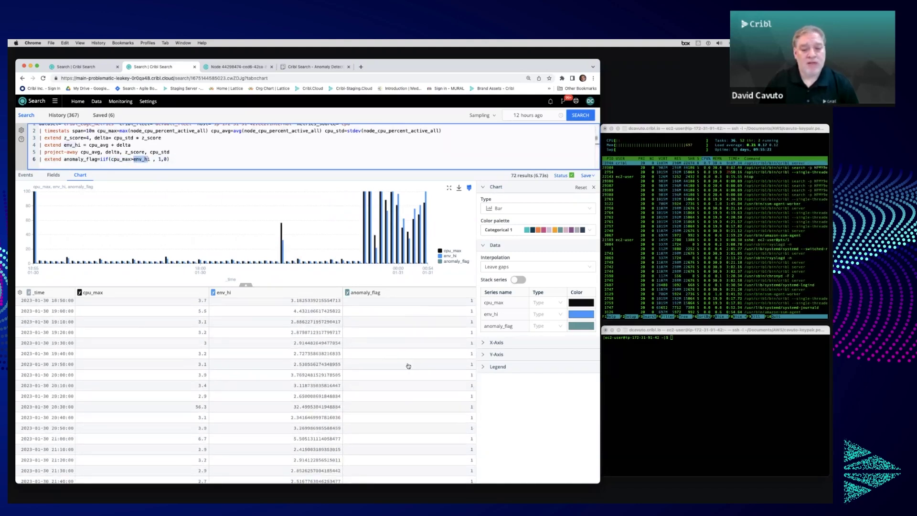
scroll(409, 365, down, 6)
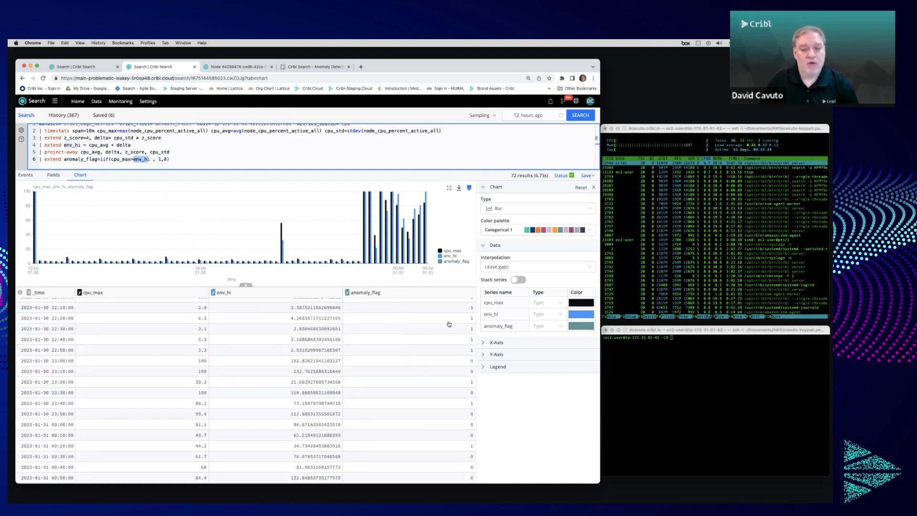
Step: Apply the Heatmap 2 color formatting to the anomaly_flag column of the results table
click(472, 292)
click(514, 310)
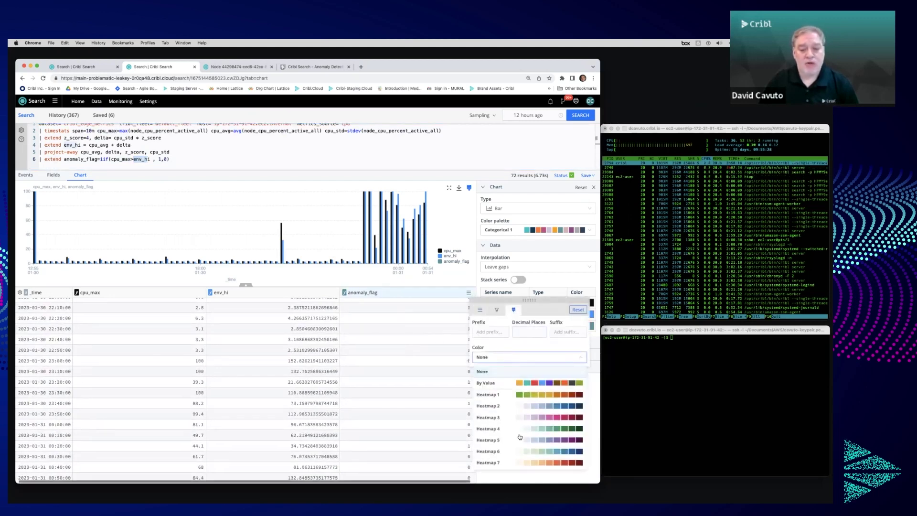
click(483, 400)
scroll(467, 405, up, 10)
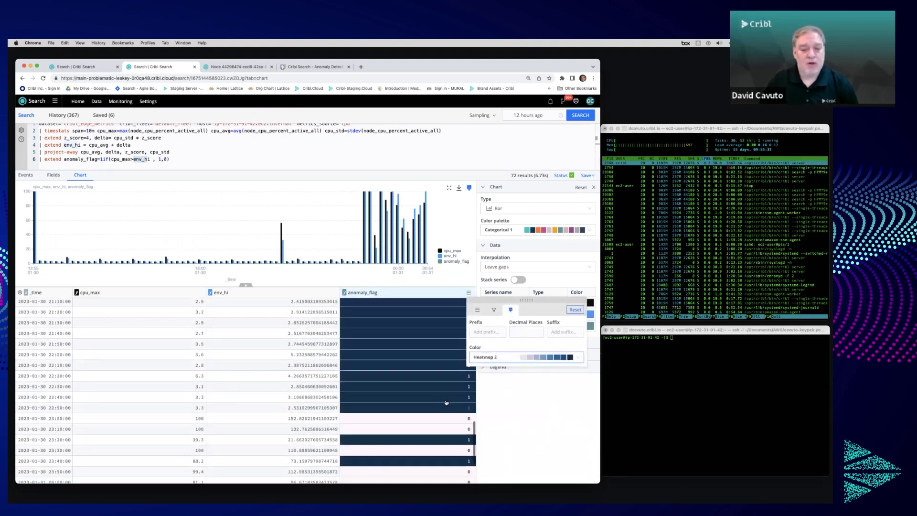
scroll(445, 402, down, 3)
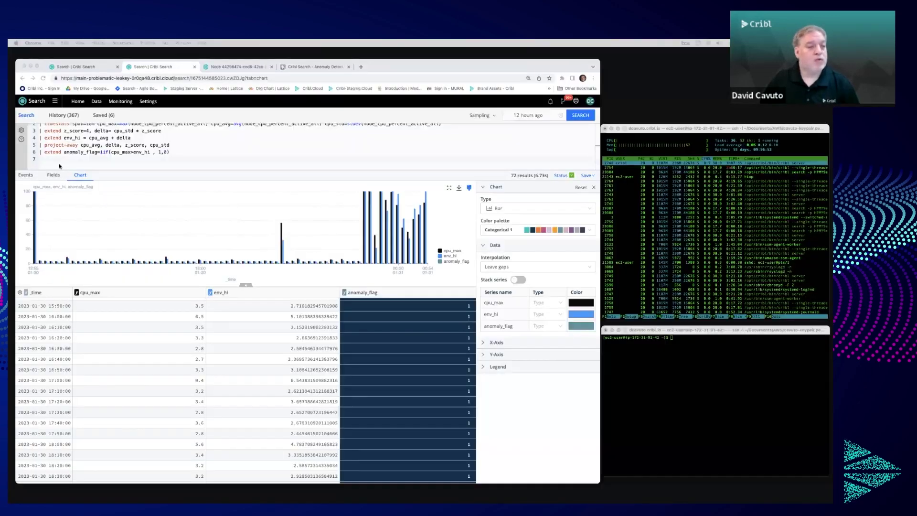
Step: Append the line "| extend anomaly_chart = cpu_max * anomaly_flag, cpu_max=cpu_max*(1-anomaly_flag)" to the query and run the search
click(59, 165)
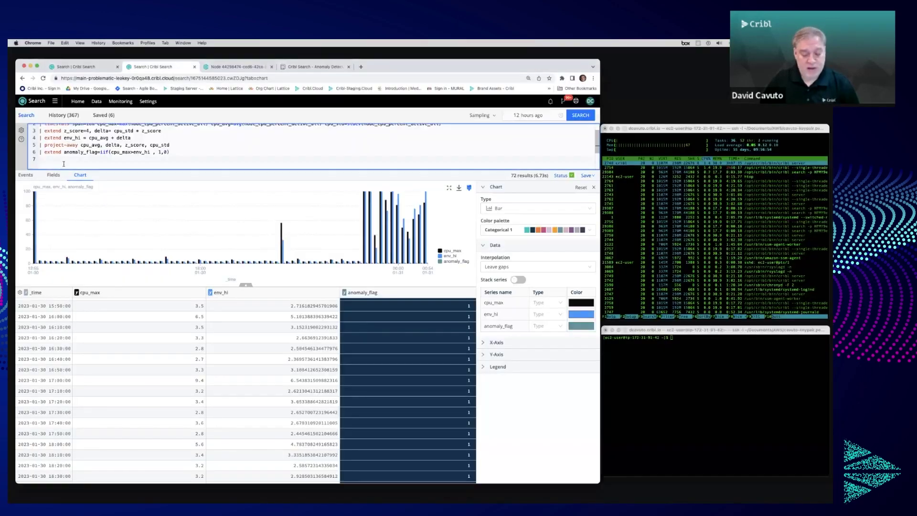
text(extend anomaly_chart = cpu_max * anomaly_flag, cpu_max=cpu_max*(1-anomaly_flag))
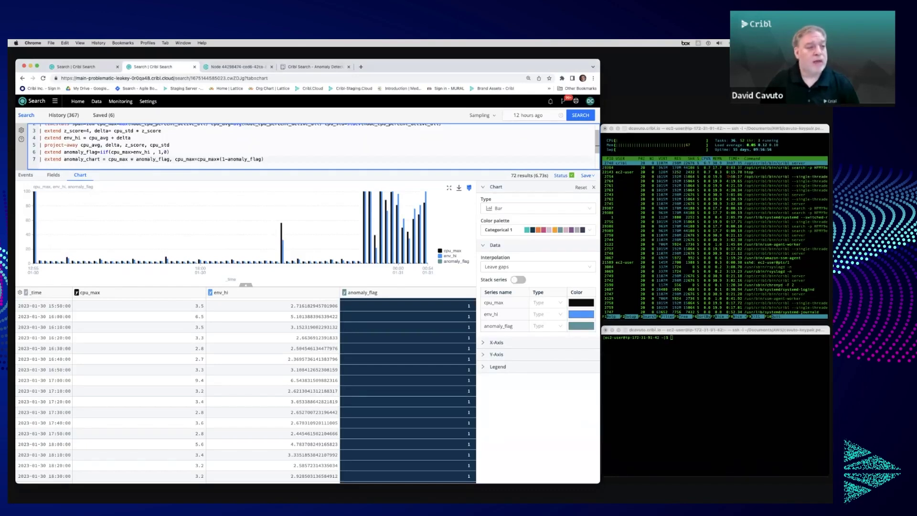
drag(63, 159, 101, 159)
click(113, 160)
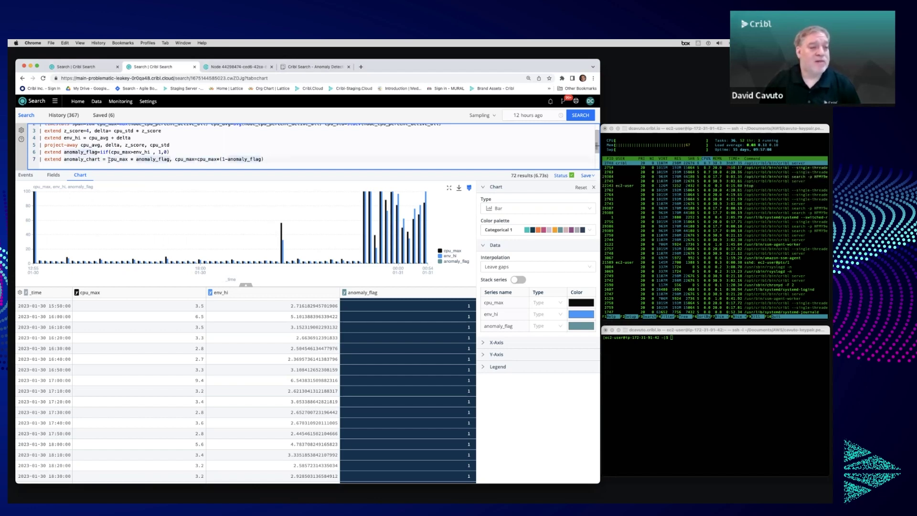
click(175, 159)
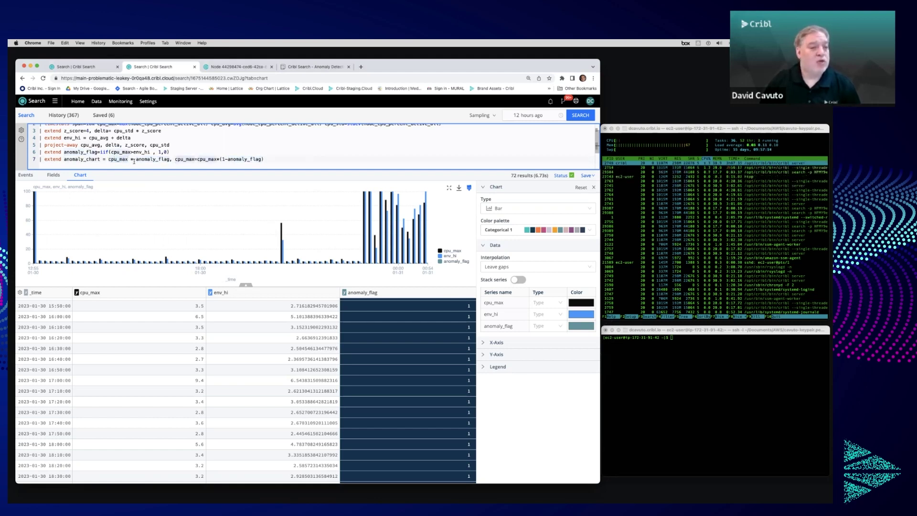
drag(137, 160, 170, 159)
click(174, 159)
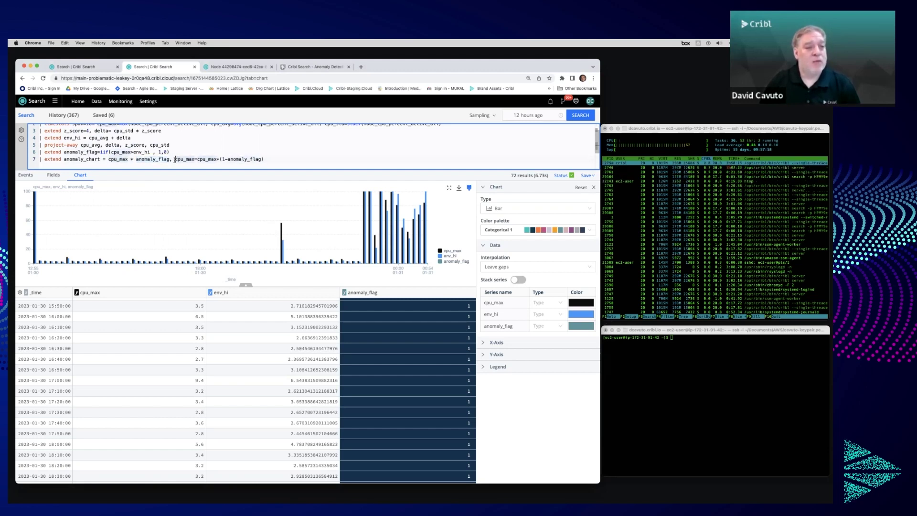
drag(175, 159, 260, 159)
click(271, 158)
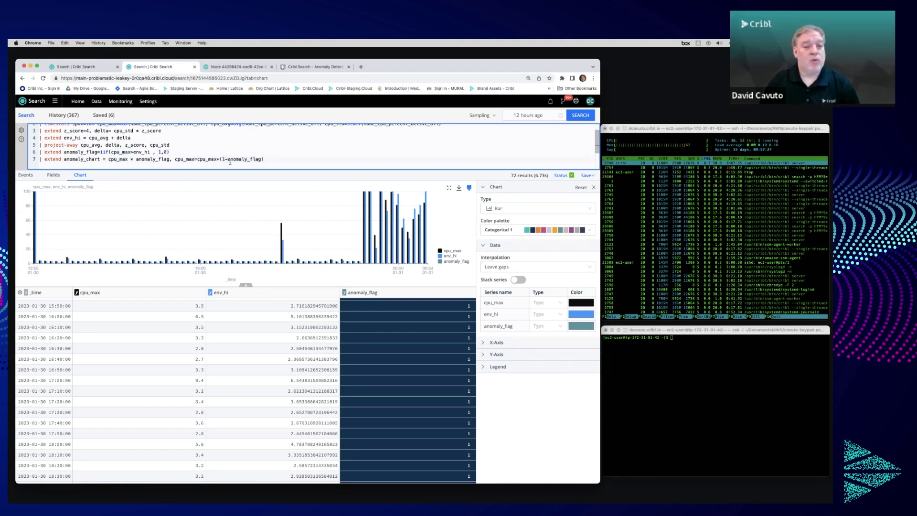
click(573, 116)
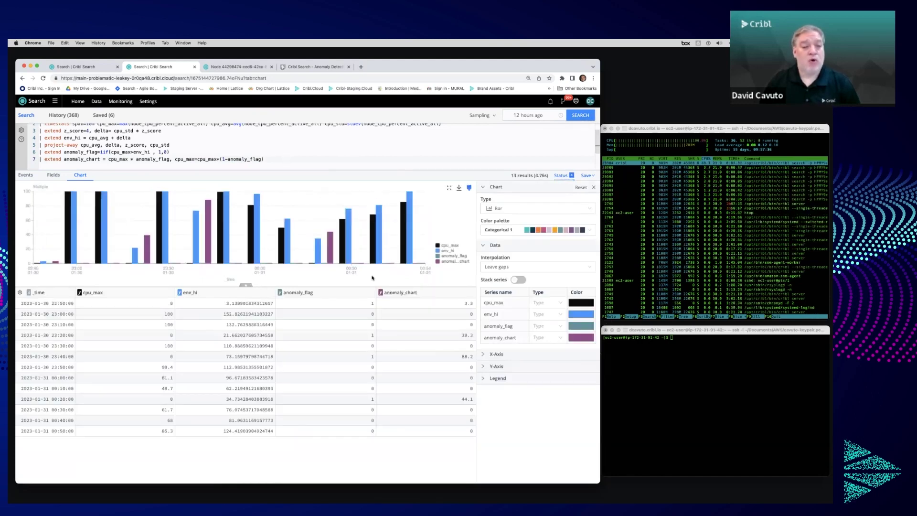
Step: Change the anomaly_chart series color to bright green so the anomalies stand out in the chart
click(576, 339)
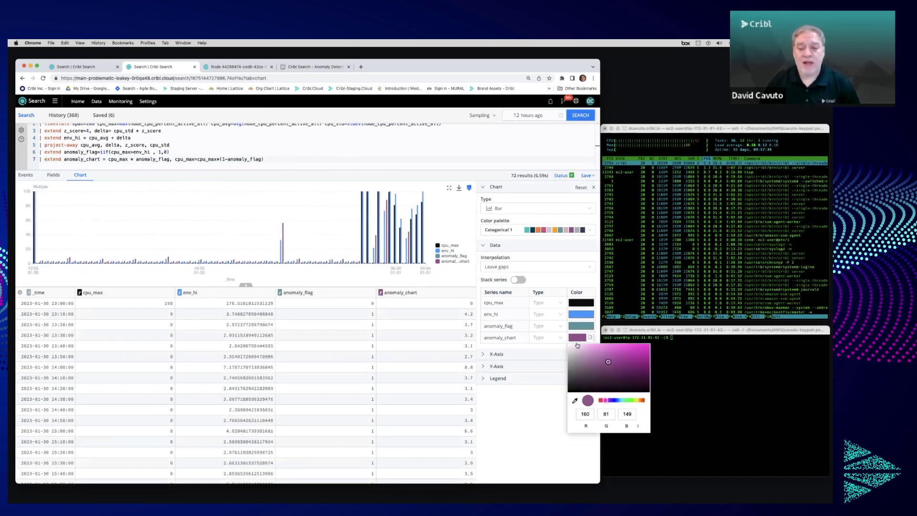
click(628, 401)
click(588, 337)
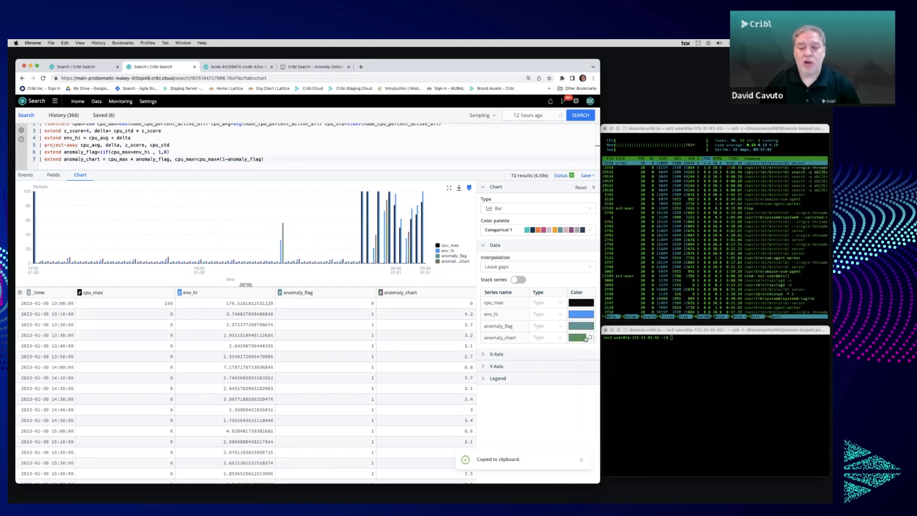
click(586, 338)
click(643, 346)
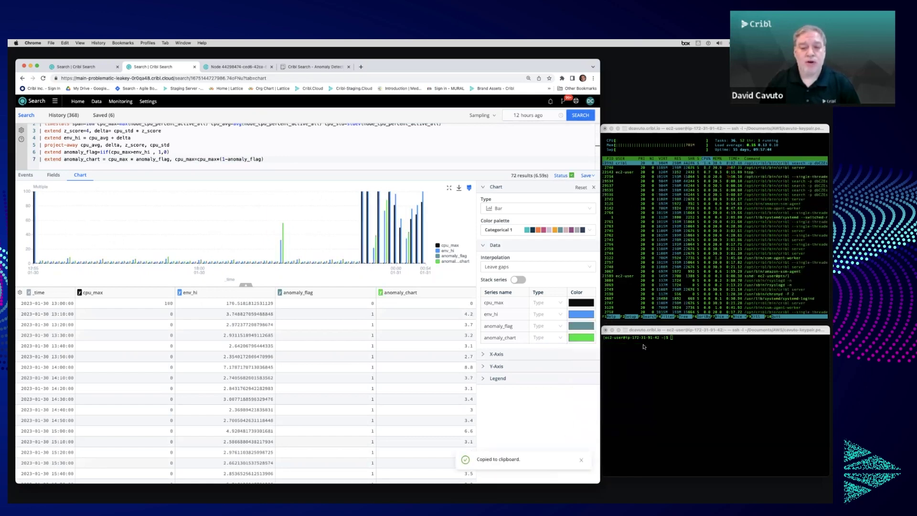
mouse_move(385, 248)
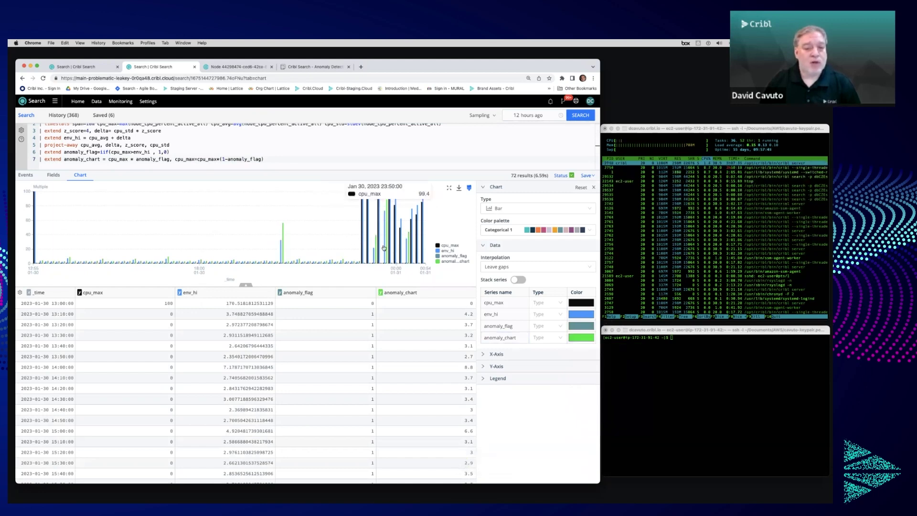
Step: Set the env_hi series type to area and remove anomaly_flag from the plotted series
click(558, 315)
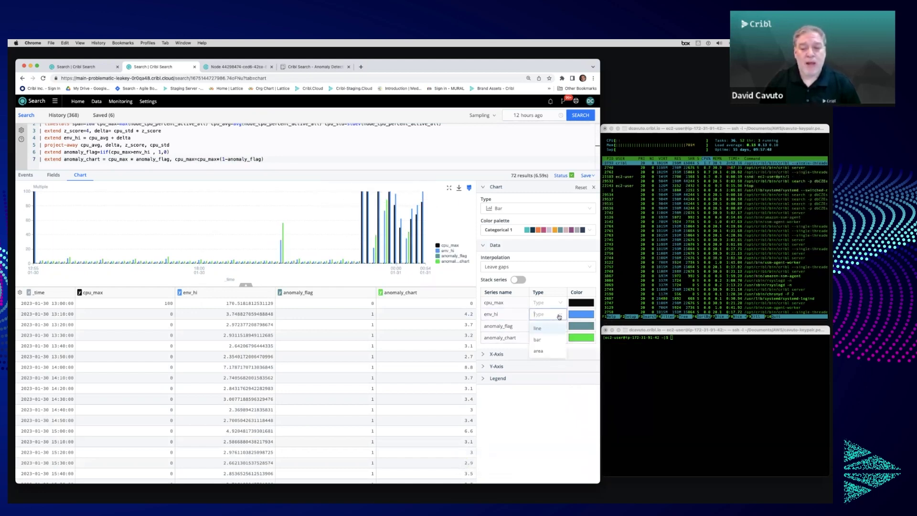
click(544, 354)
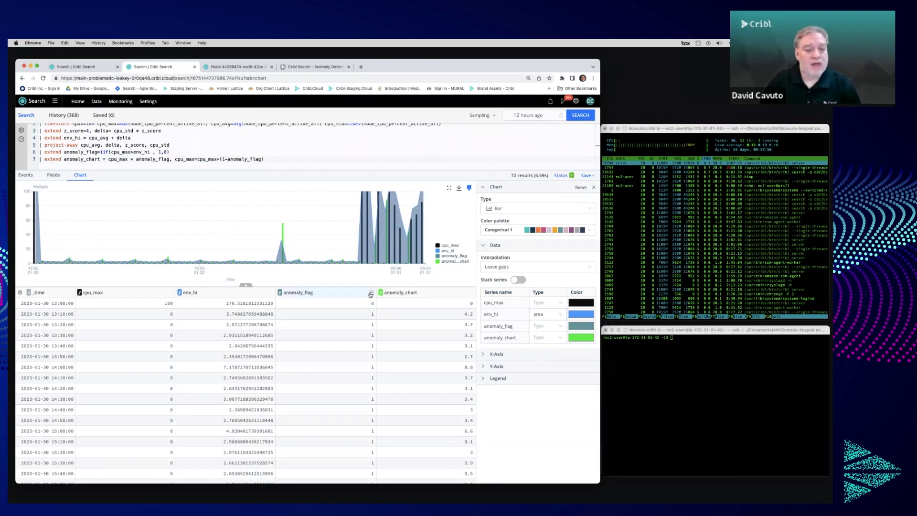
click(371, 294)
click(481, 327)
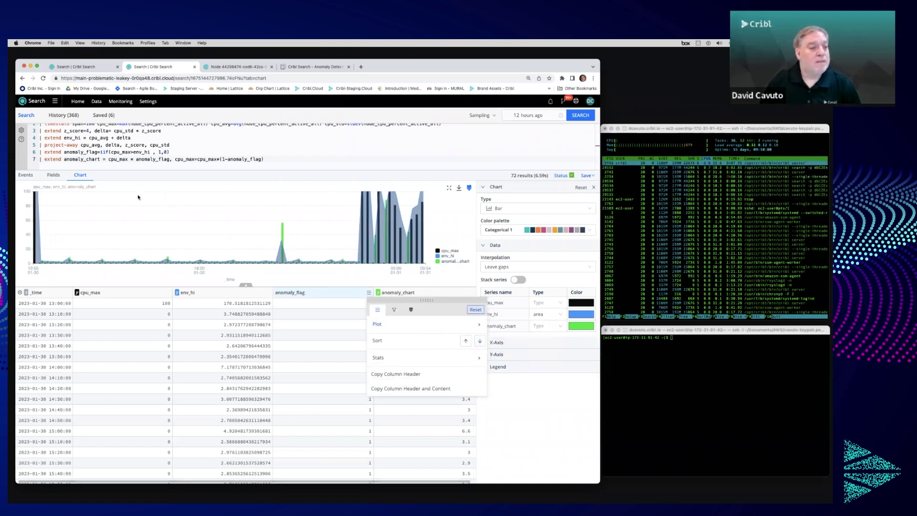
Step: Move the line "| project-away cpu_avg, delta, z_score, cpu_std" to the end of the query
click(39, 145)
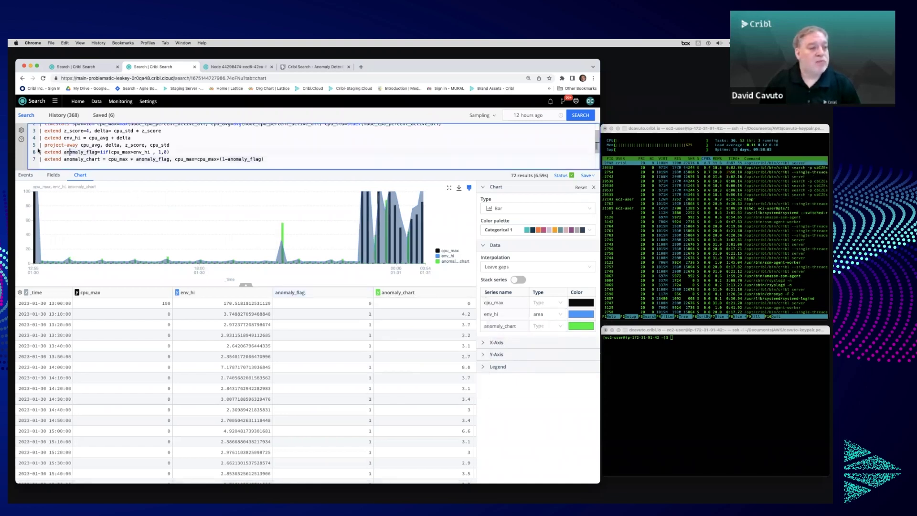
shift+click(173, 145)
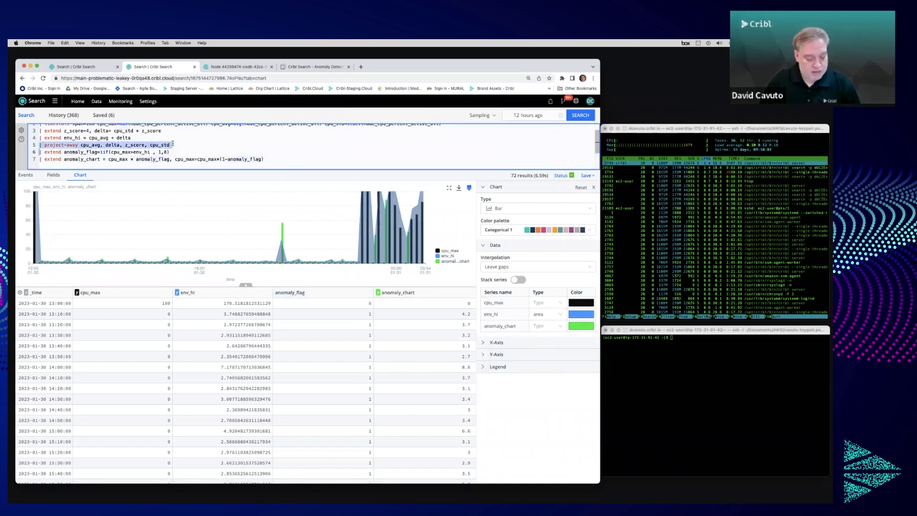
key(Delete)
key(Delete)
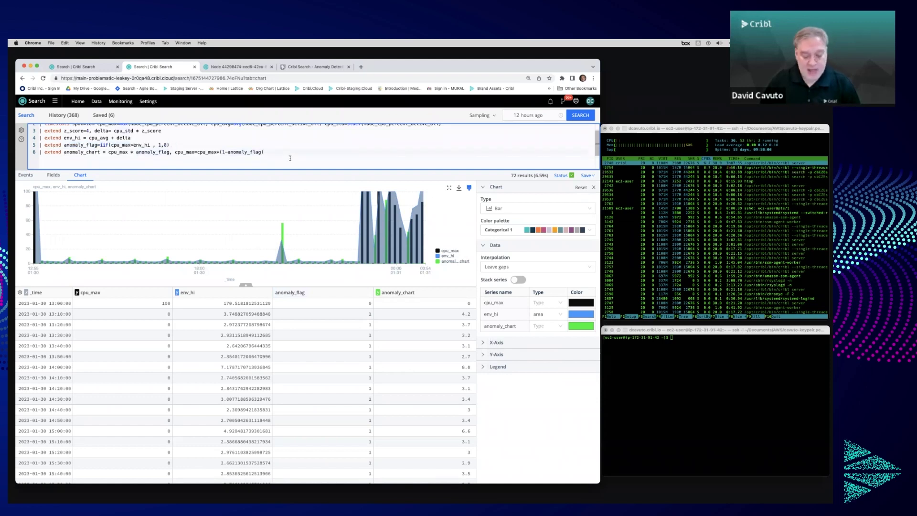
key(super+v)
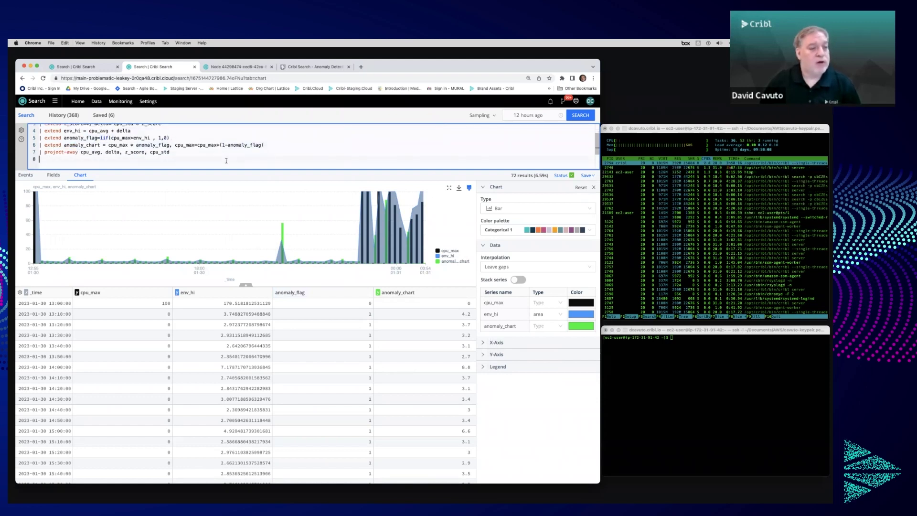
Step: Add anomaly_flag to the project-away line, enlarge the query editor to show all lines, and run the search
text(, a)
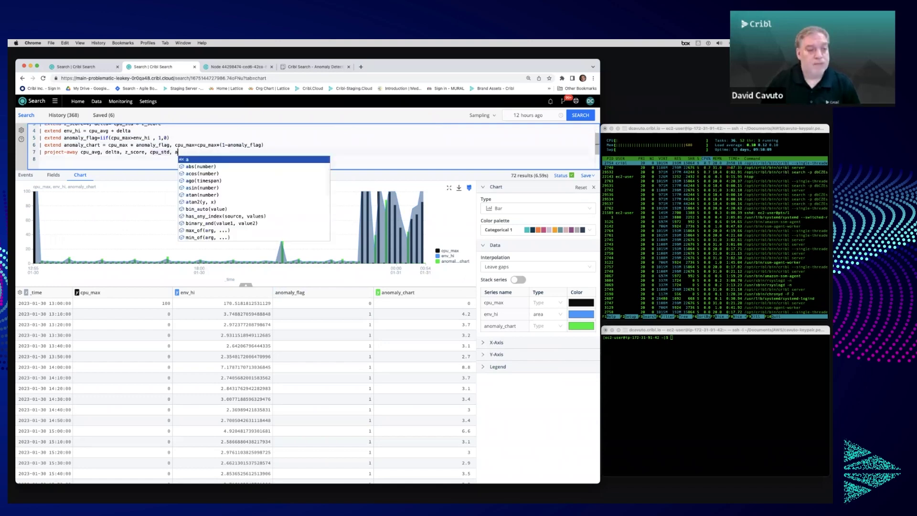
text(nomaly_flag)
scroll(236, 156, up, 3)
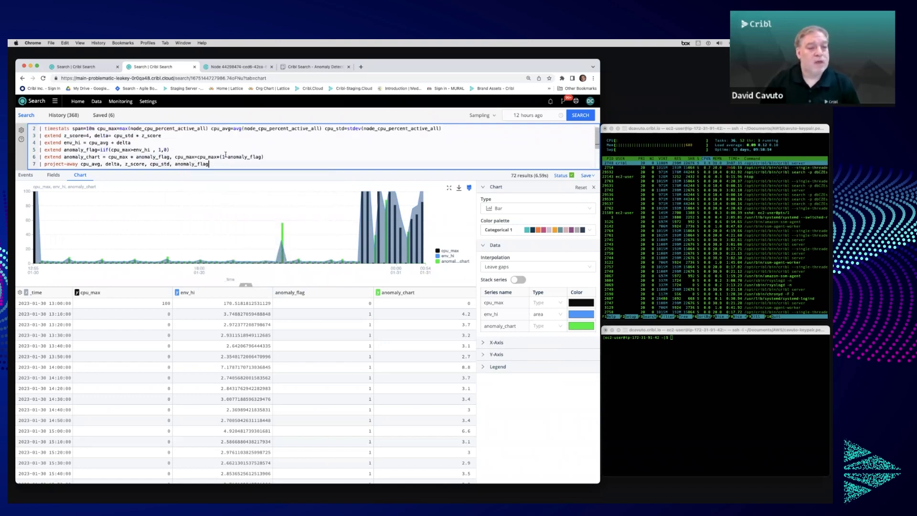
drag(263, 170, 264, 186)
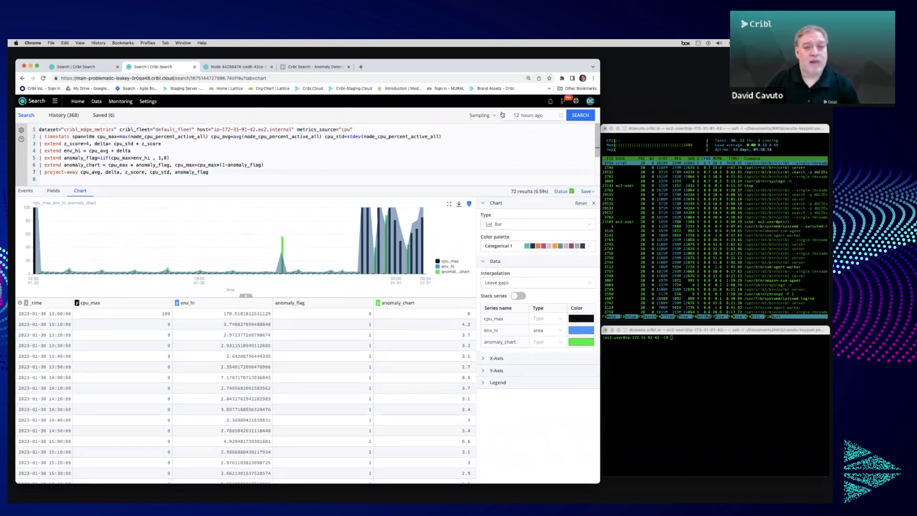
click(572, 116)
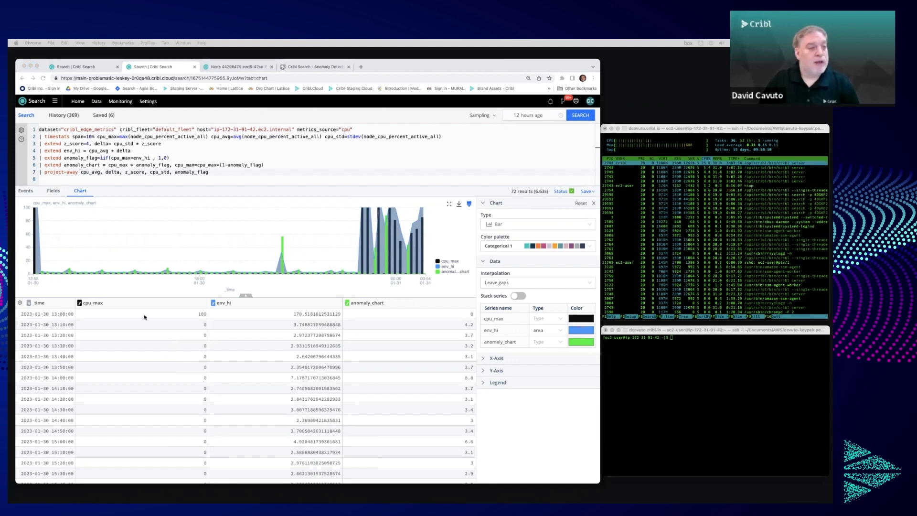
Step: Insert "extend env_hi=min_of(env_hi,95), env_hi=max_of(env_hi,5) // fudge factor for the high limit to be within 5% -> 95%" below the env_hi line and run the search
click(131, 151)
key(Return)
text(extend env_hi=min_of(env_hi,95), env_hi=max_of(env_hi,5) // fudge factor for the high limit to be within 5% -> 95%)
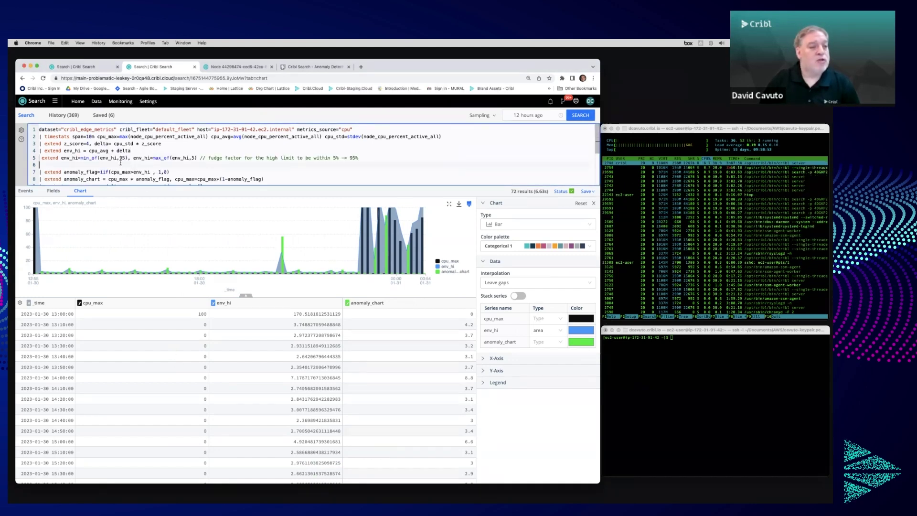
key(BackSpace)
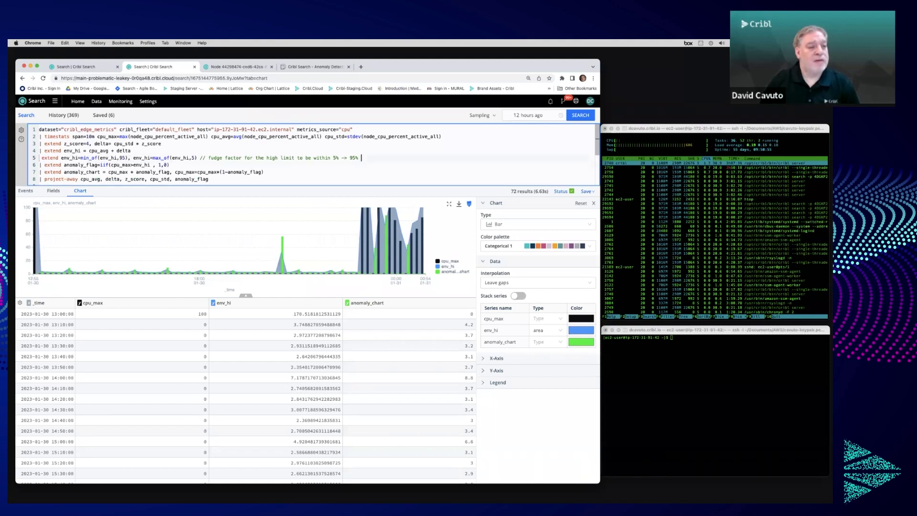
double_click(122, 158)
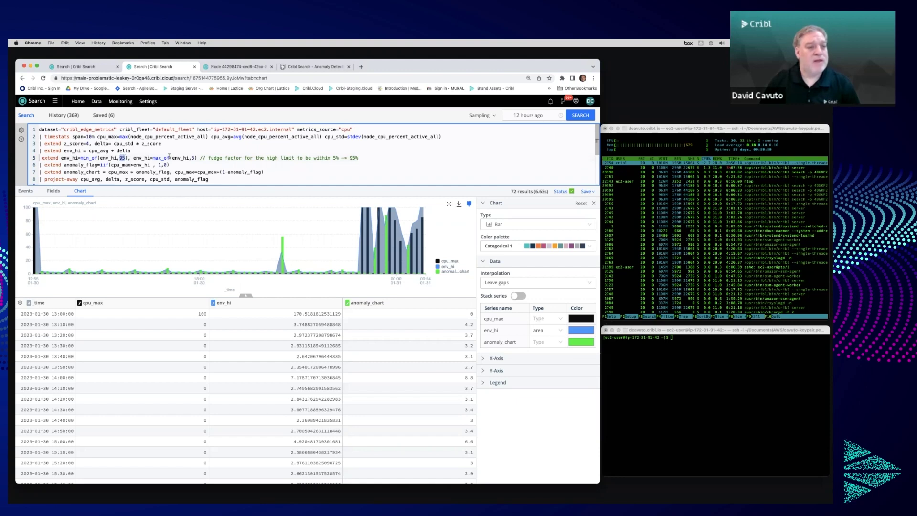
click(194, 158)
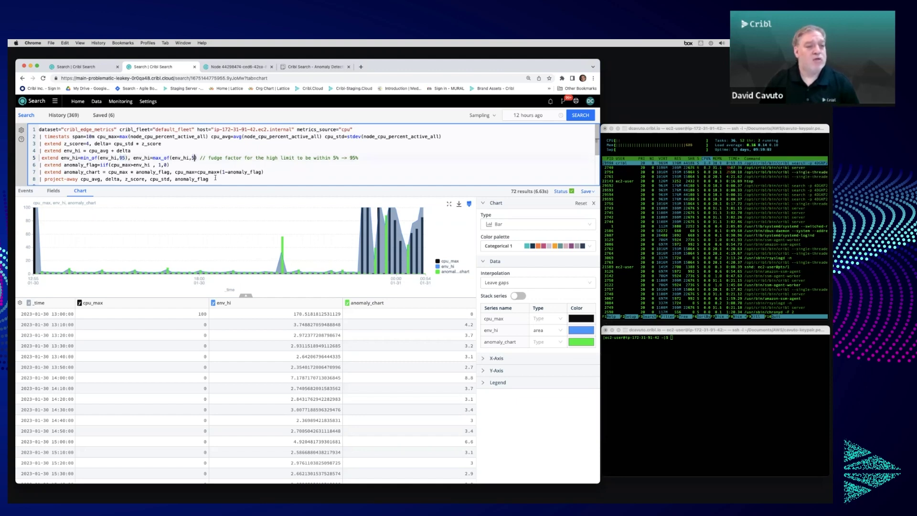
click(248, 181)
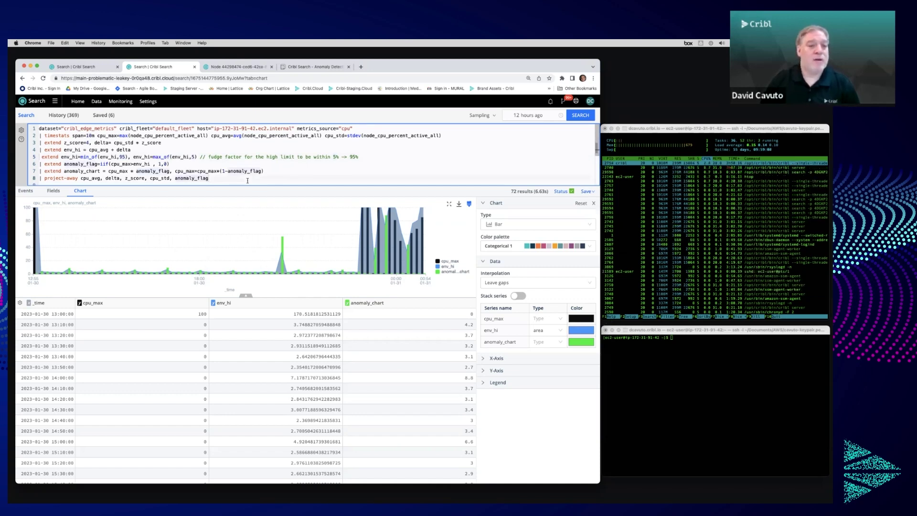
key(Return)
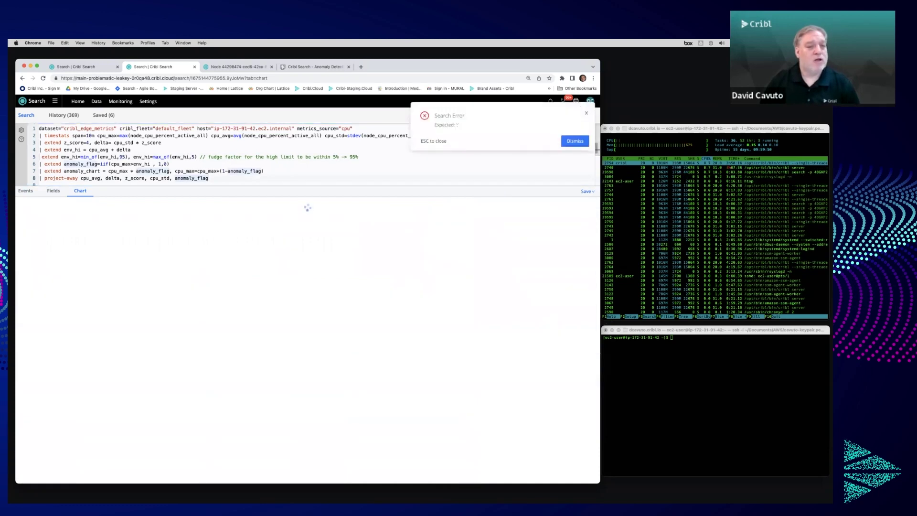
key(Escape)
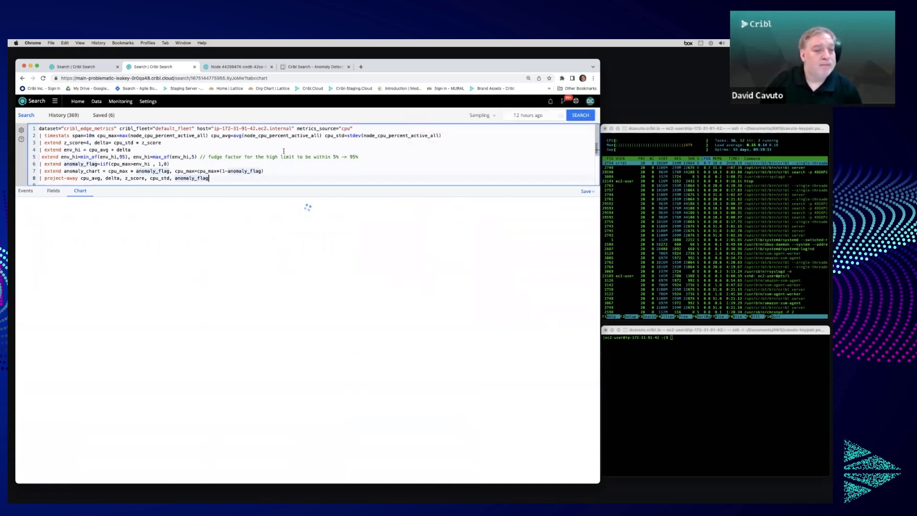
Step: Remove the fudge factor comment from line 5, add its missing leading pipe, rerun the search, and enlarge the query editor to show all lines
drag(199, 156, 363, 157)
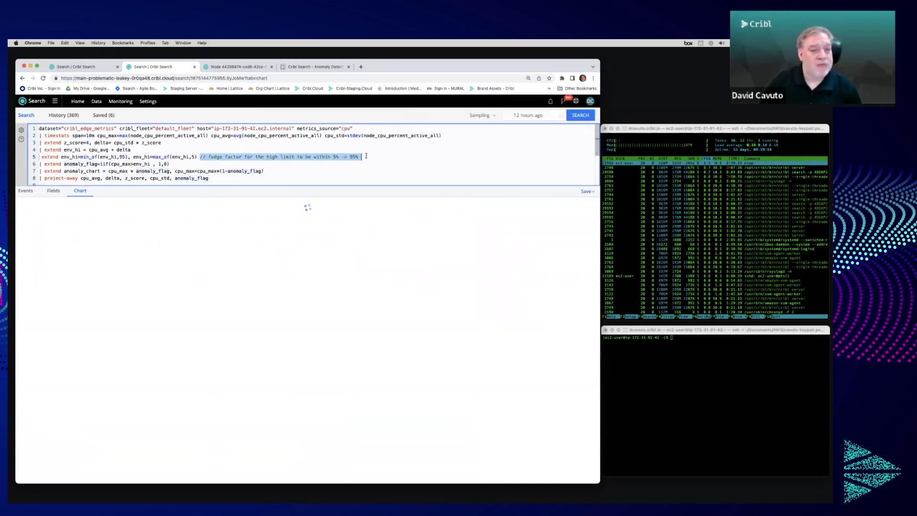
key(BackSpace)
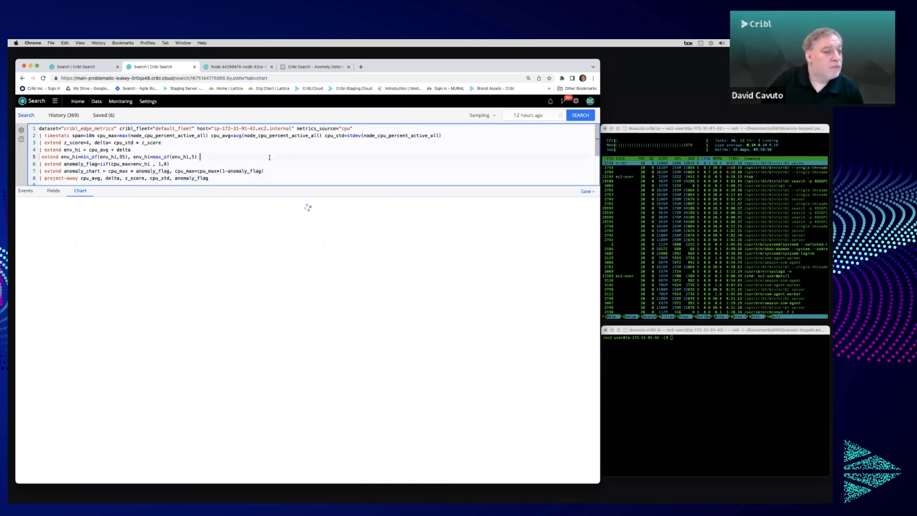
click(43, 157)
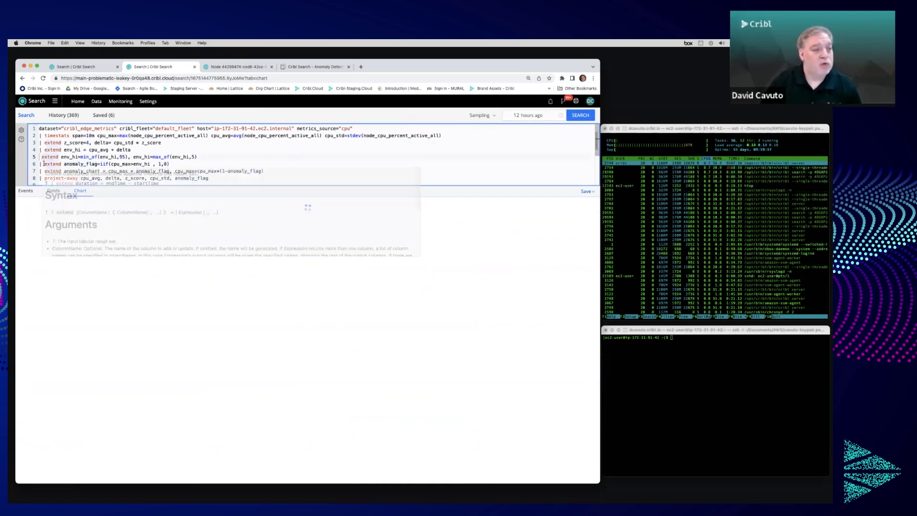
key(Return)
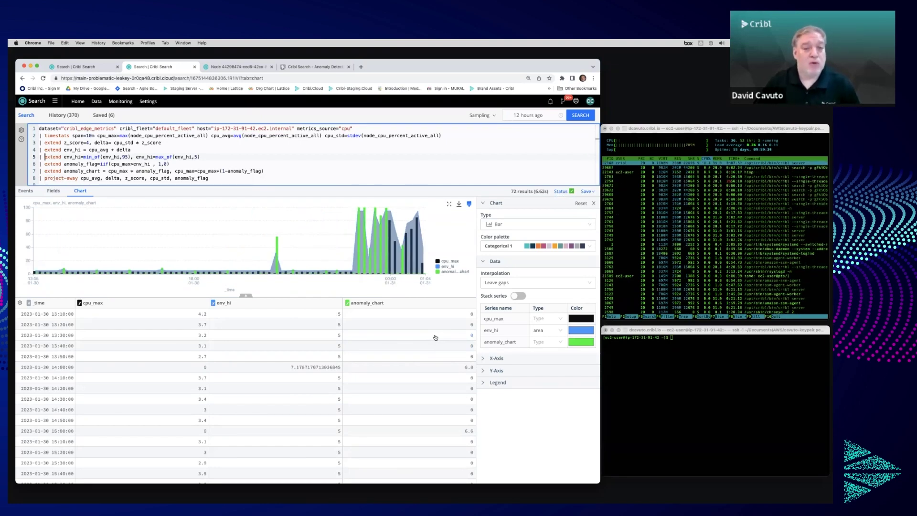
drag(409, 185, 409, 192)
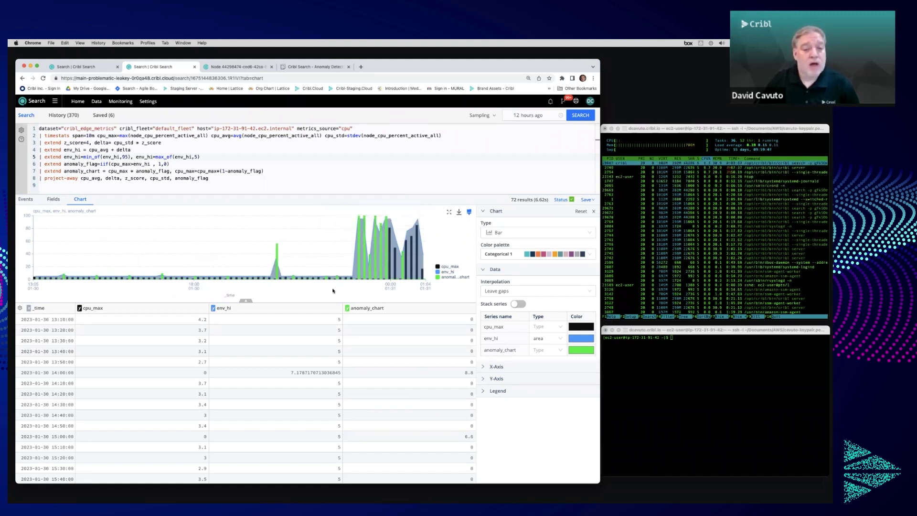
Step: Set the chart's Y-axis minimum to 1
click(496, 379)
scroll(497, 386, down, 3)
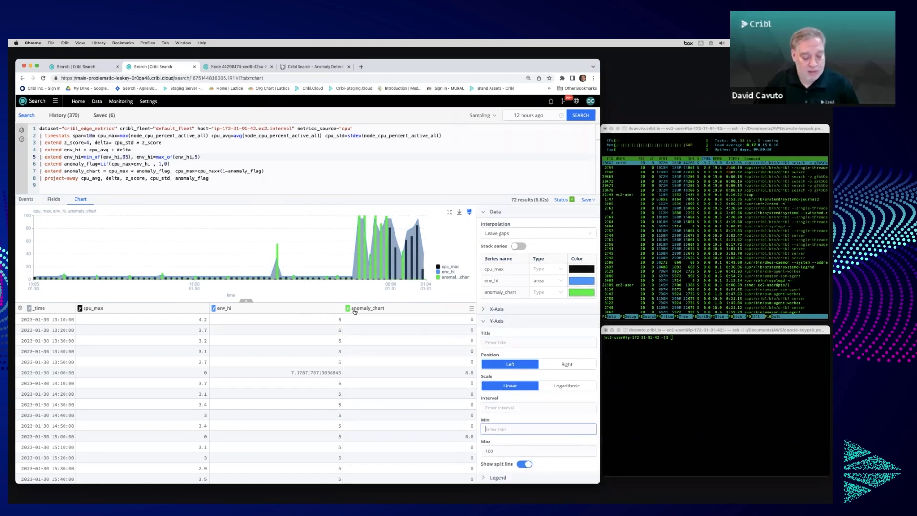
text(1)
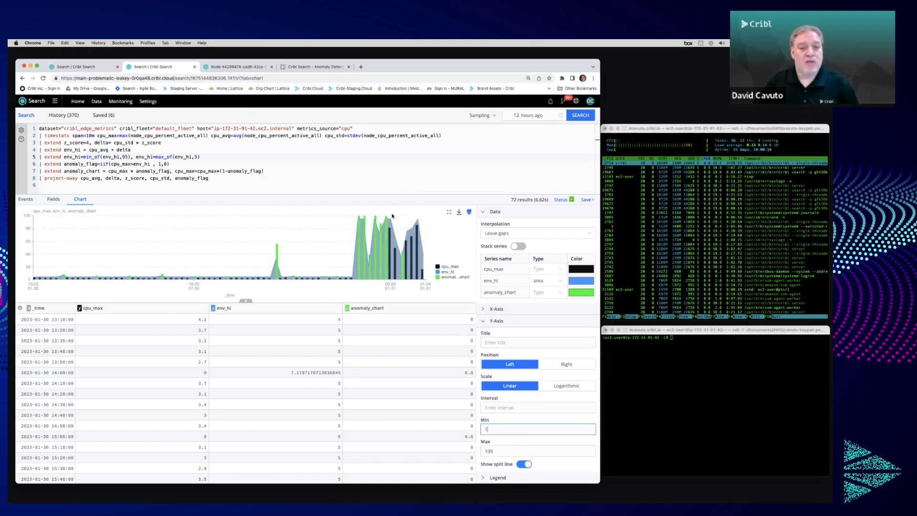
Step: Switch to the empty terminal session and run "yes > /dev/null &" to generate CPU load in the background
click(711, 378)
text(killall yes)
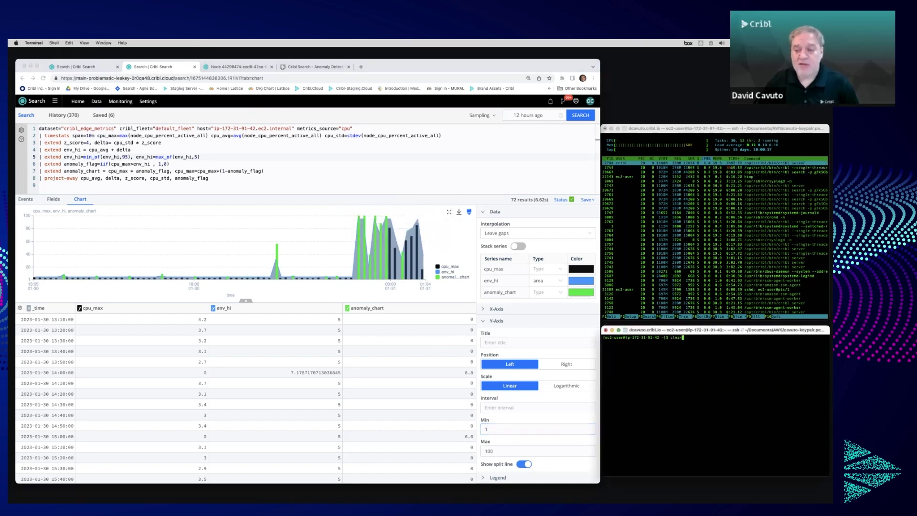
key(Up)
key(Return)
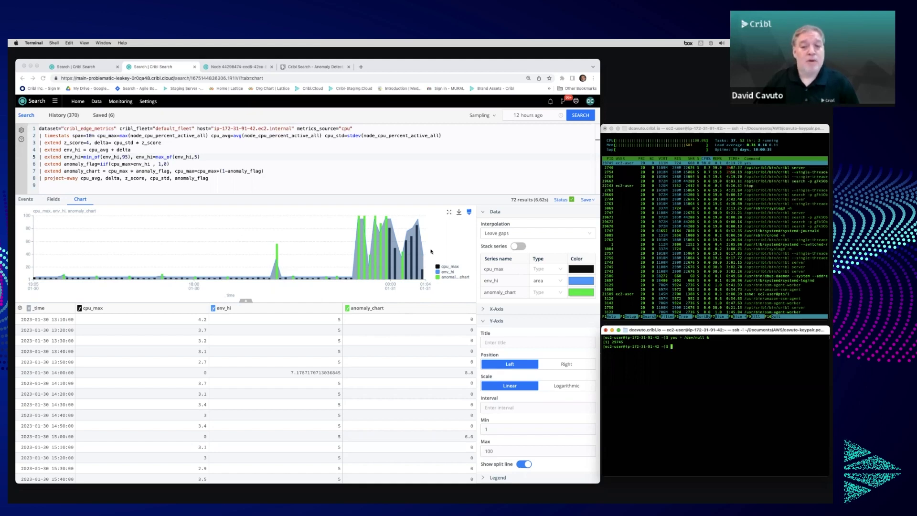
Step: Return to Cribl Search, rerun the 12-hour query, and inspect the most recent anomaly_chart bar
click(575, 117)
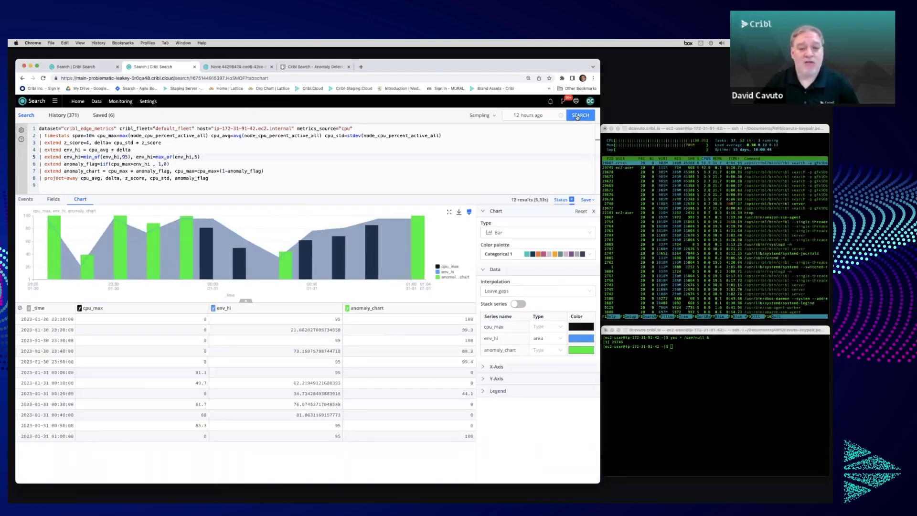
mouse_move(422, 227)
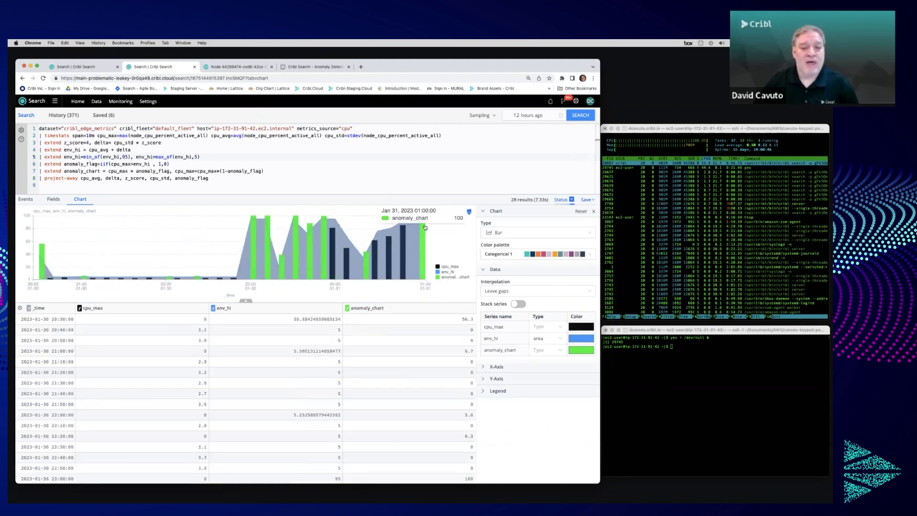